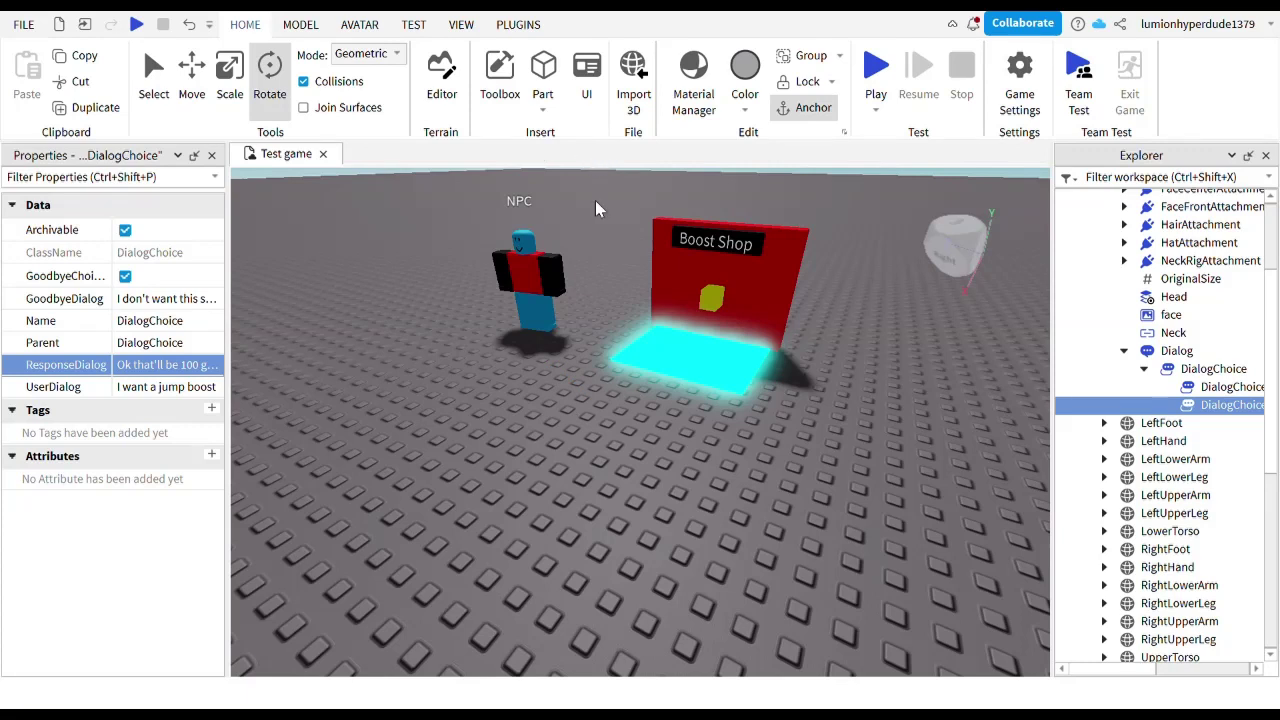
Step: Start a playtest, walk to the NPC, answer Yep and ask for a speed boost
click(876, 68)
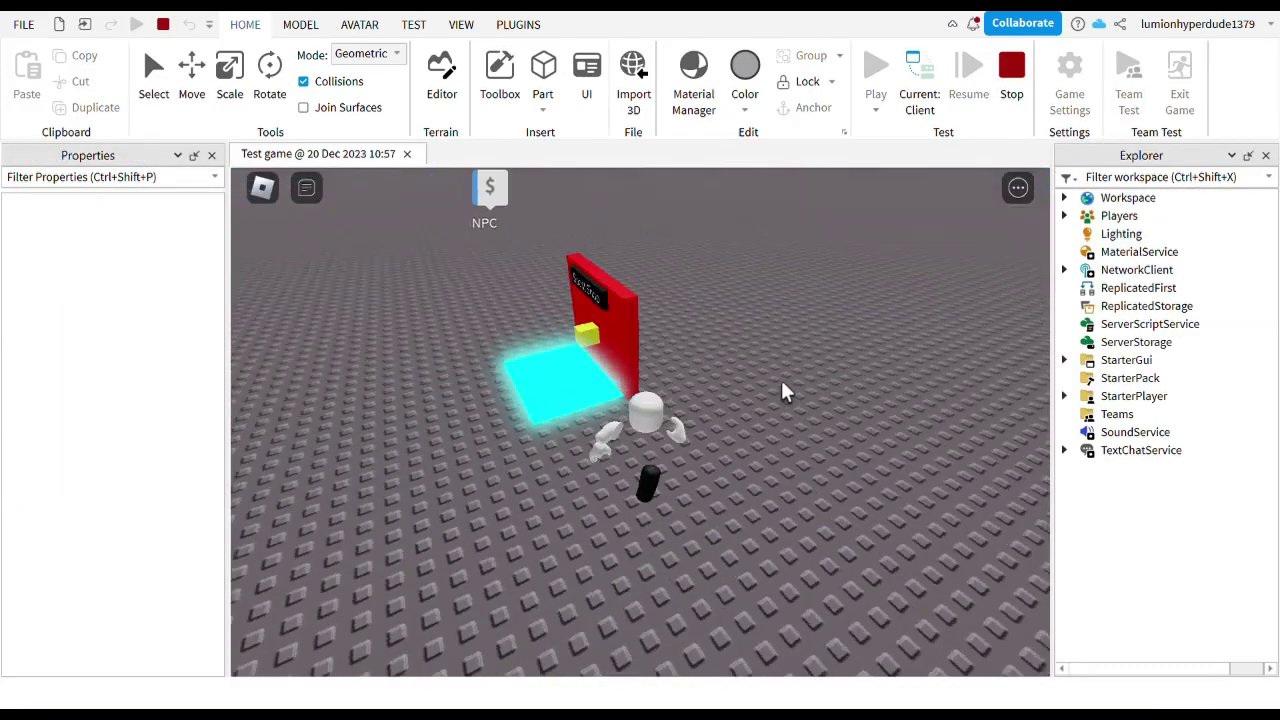
key(w)
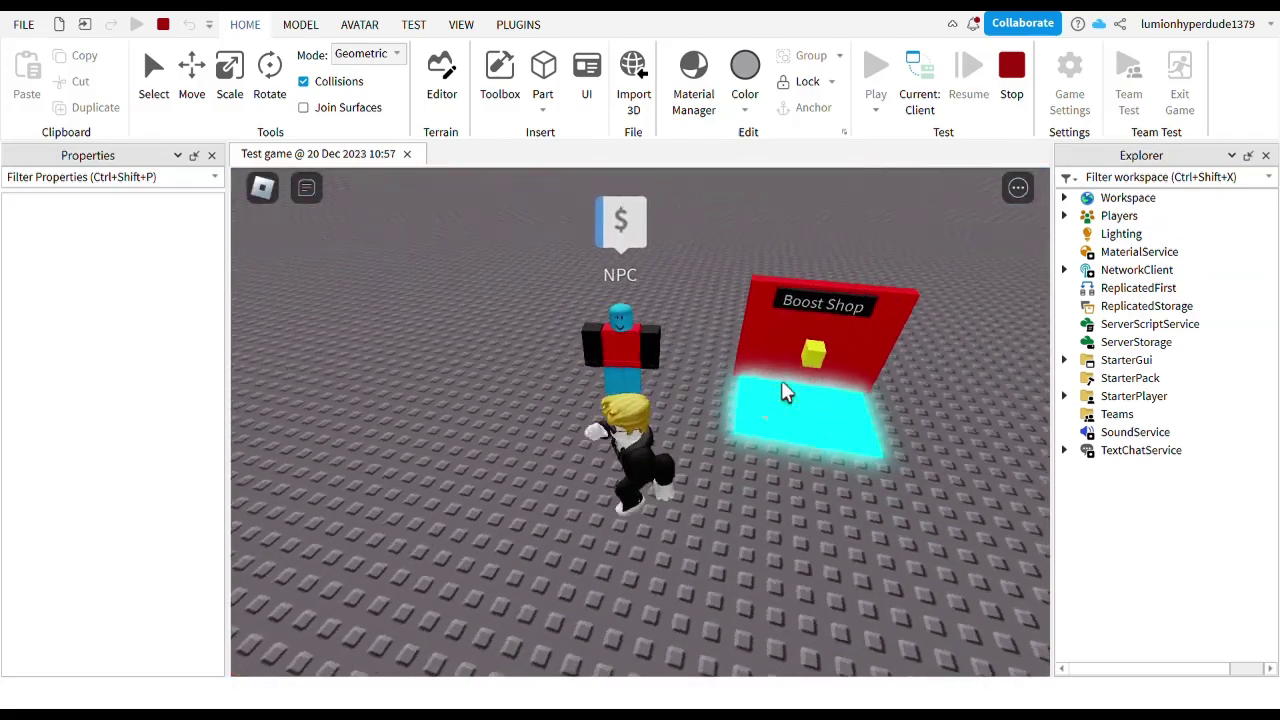
click(651, 329)
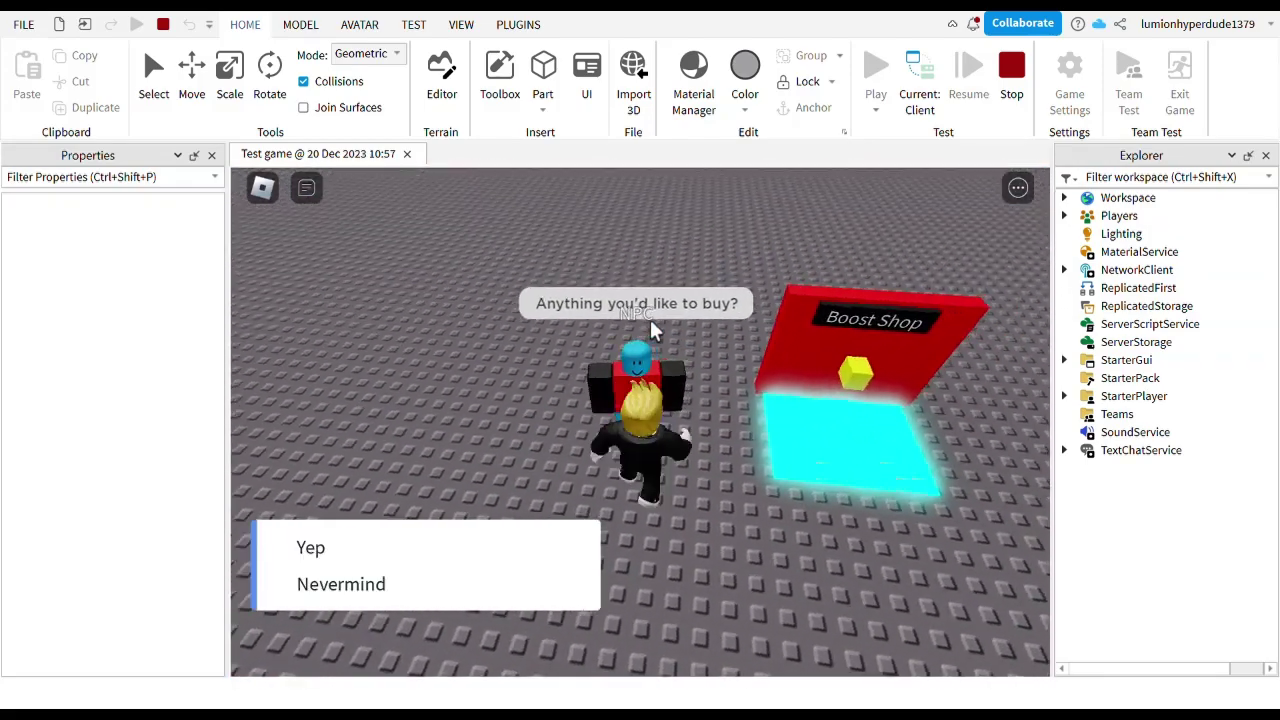
key(a)
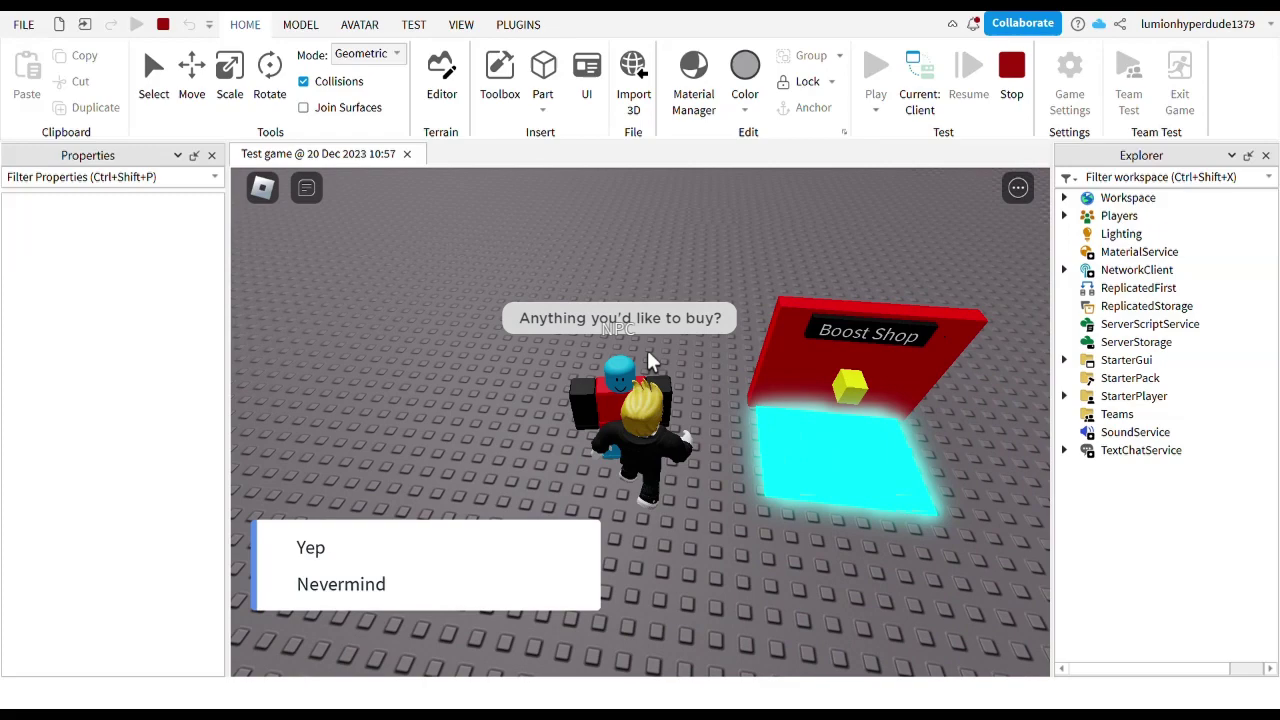
key(w)
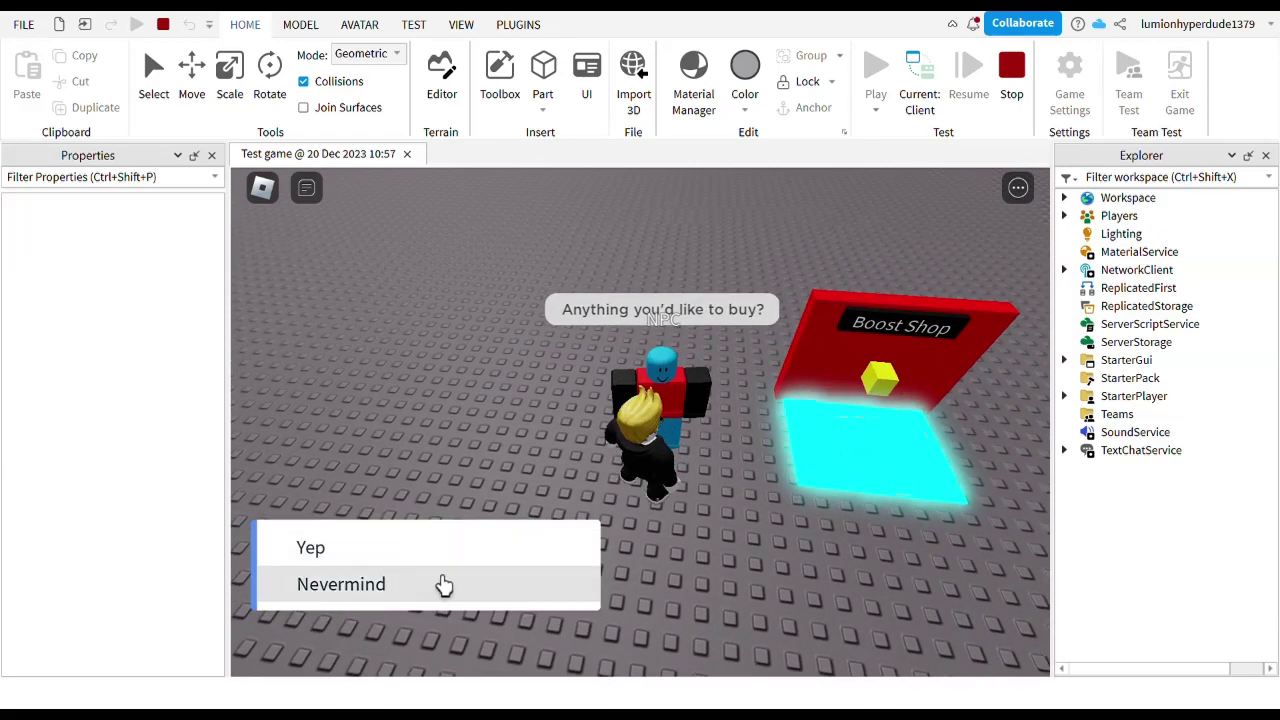
click(553, 551)
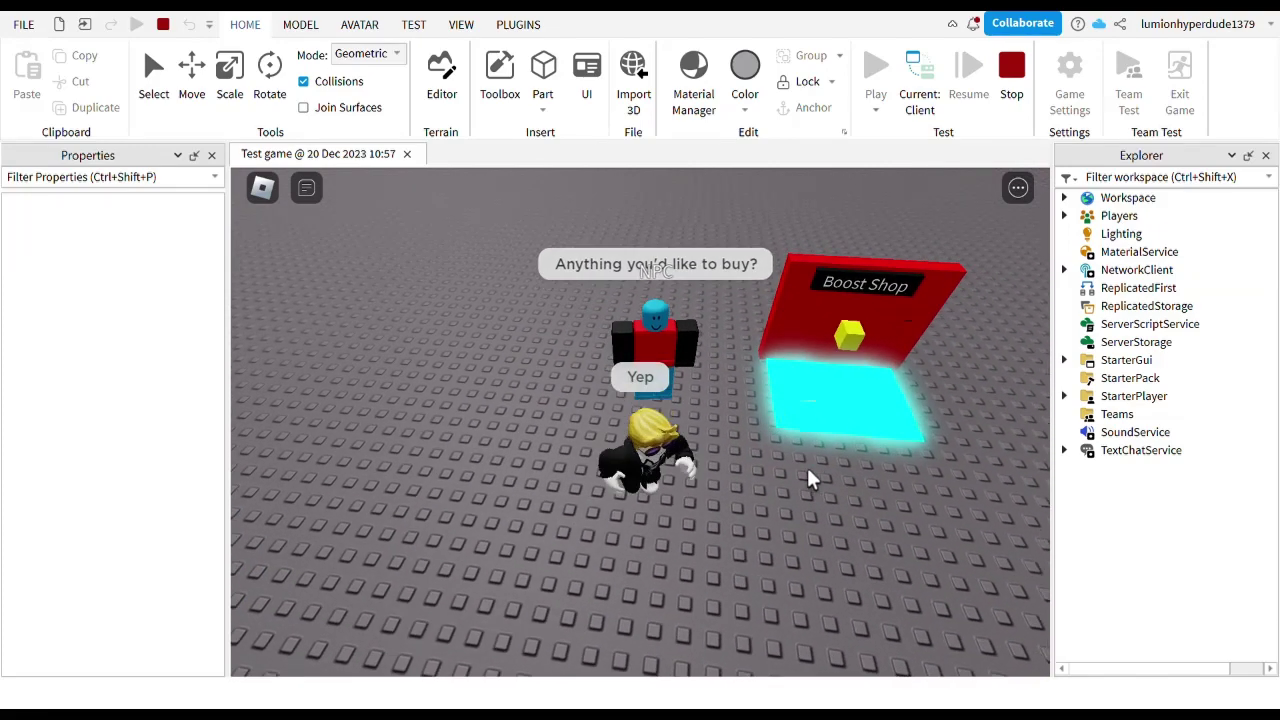
key(s)
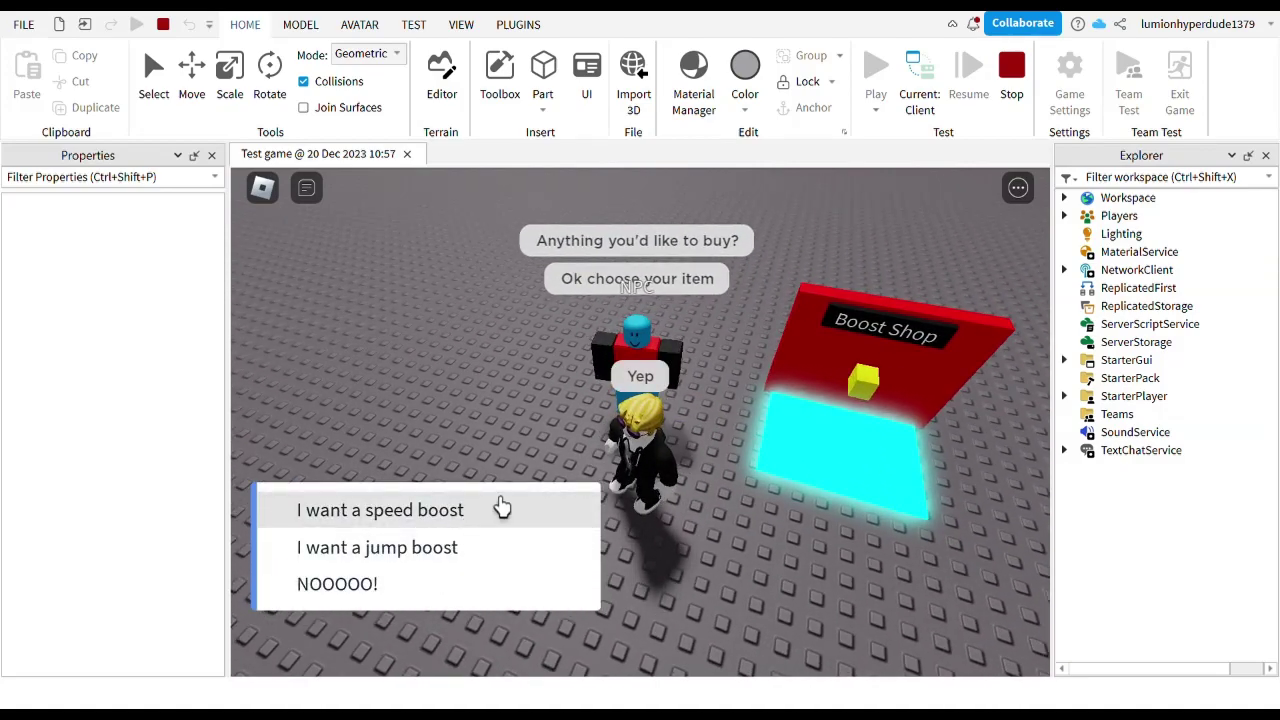
click(502, 508)
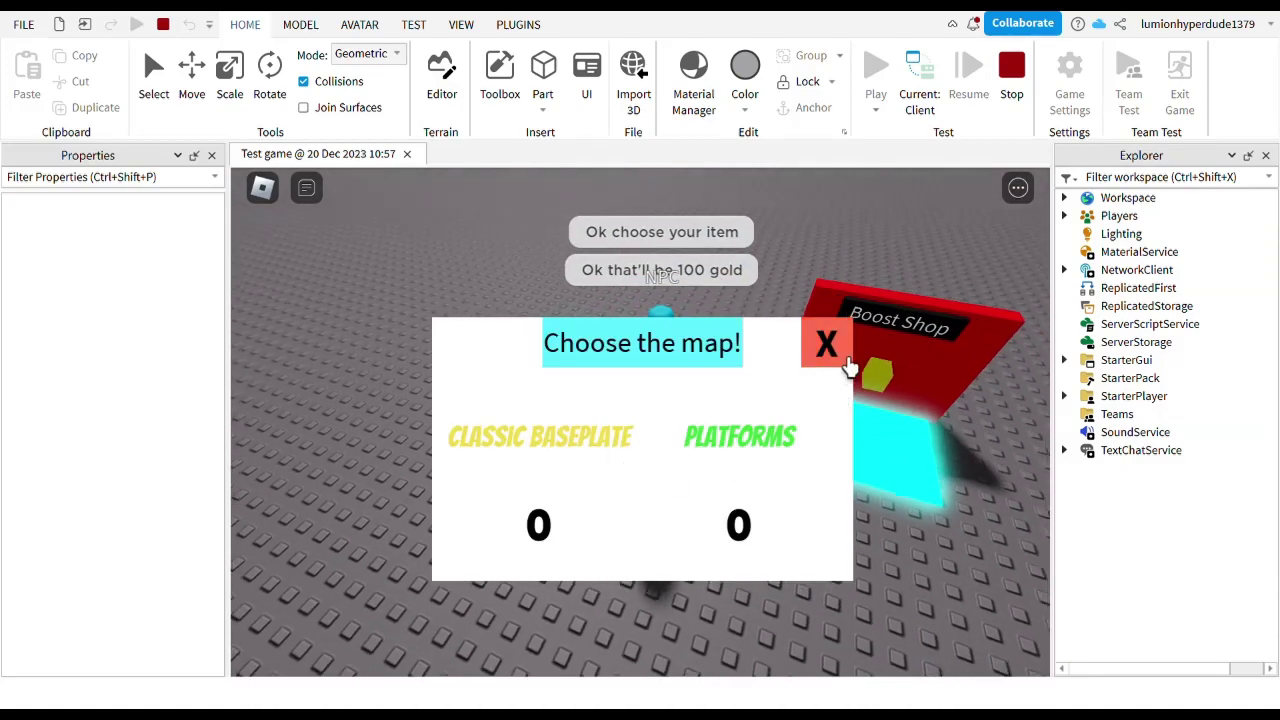
Step: Close the map panel and buy Speed Boost on the cyan pad for 100 gold
click(846, 362)
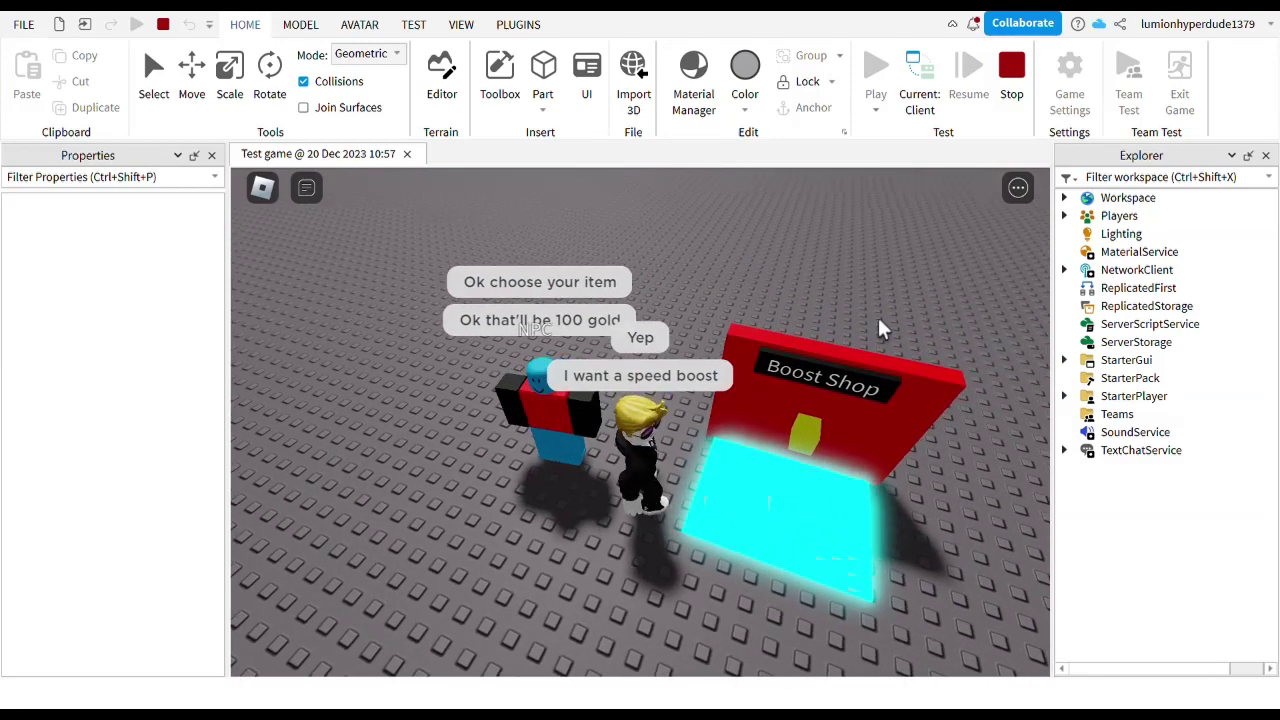
key(d)
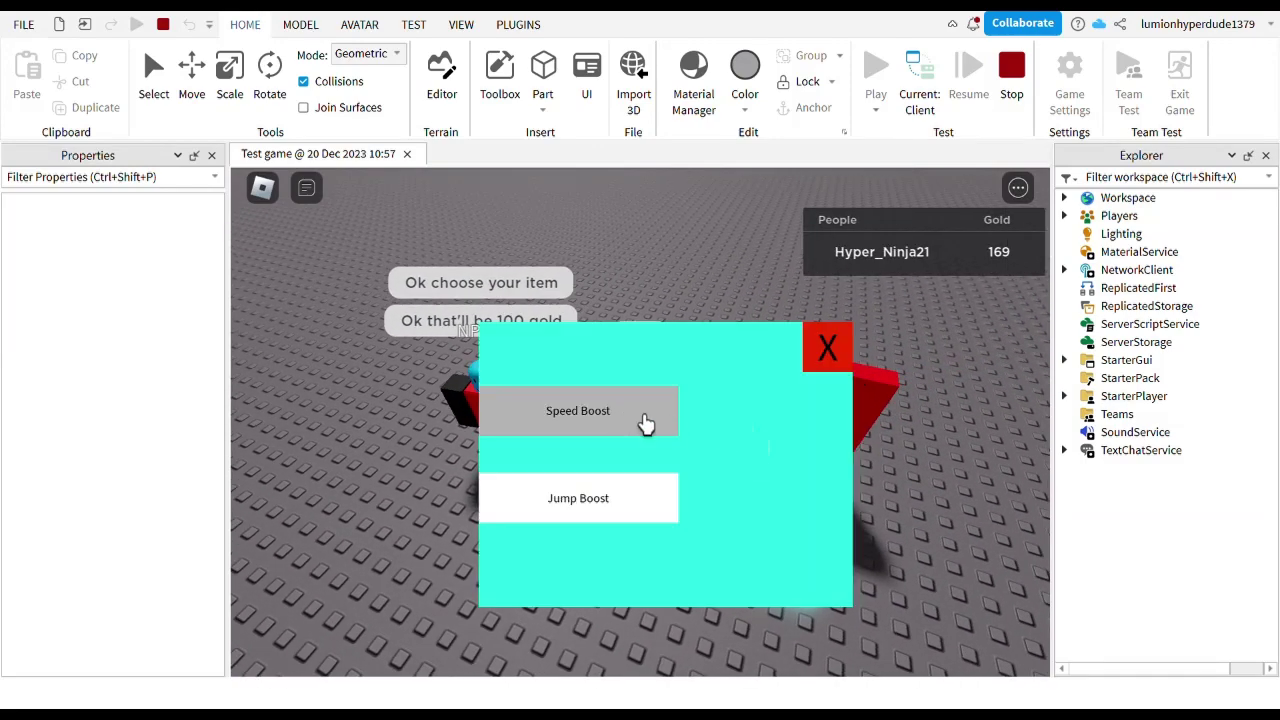
click(608, 431)
Step: Close the shop, stop the playtest and delete the NPC's Dialog object
click(810, 368)
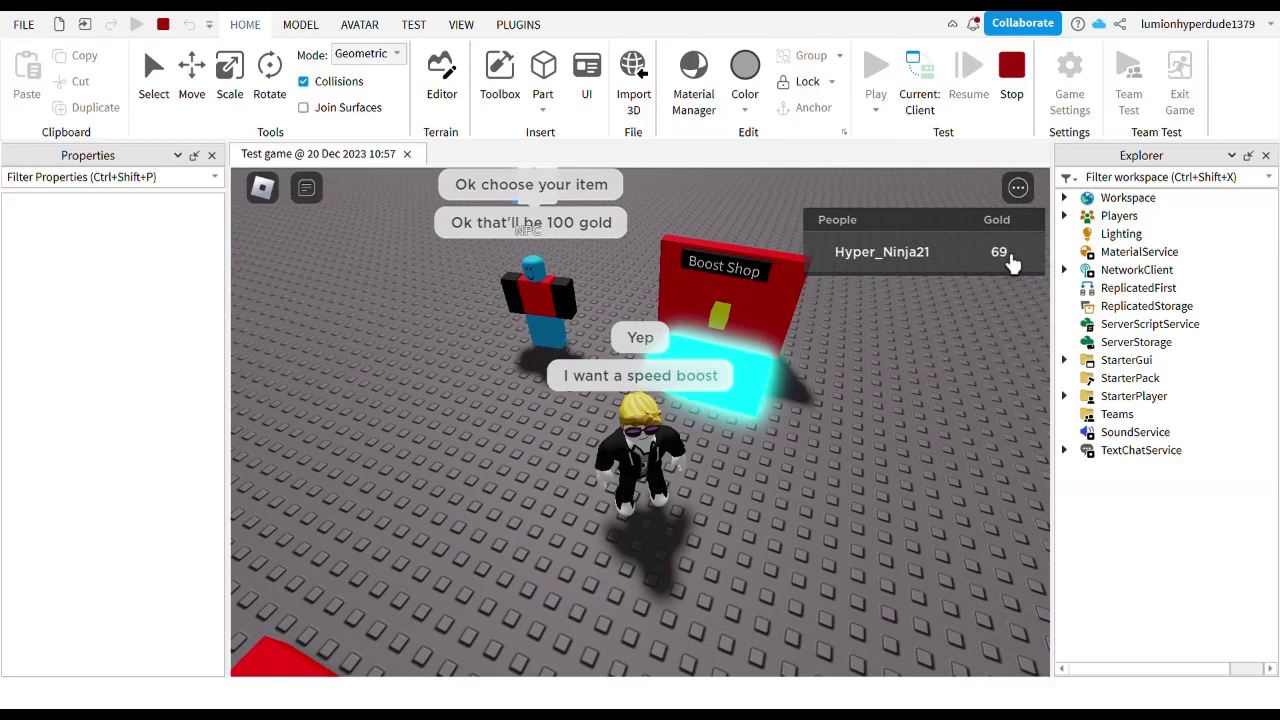
click(1012, 72)
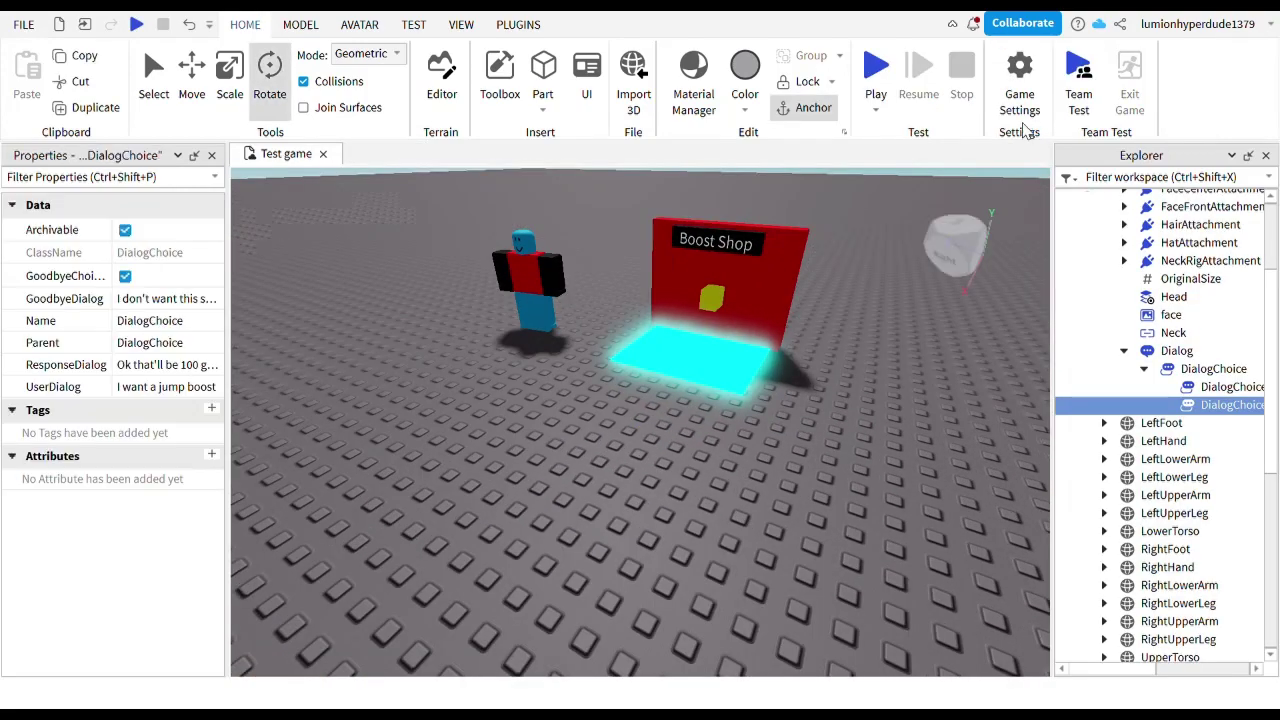
click(1170, 351)
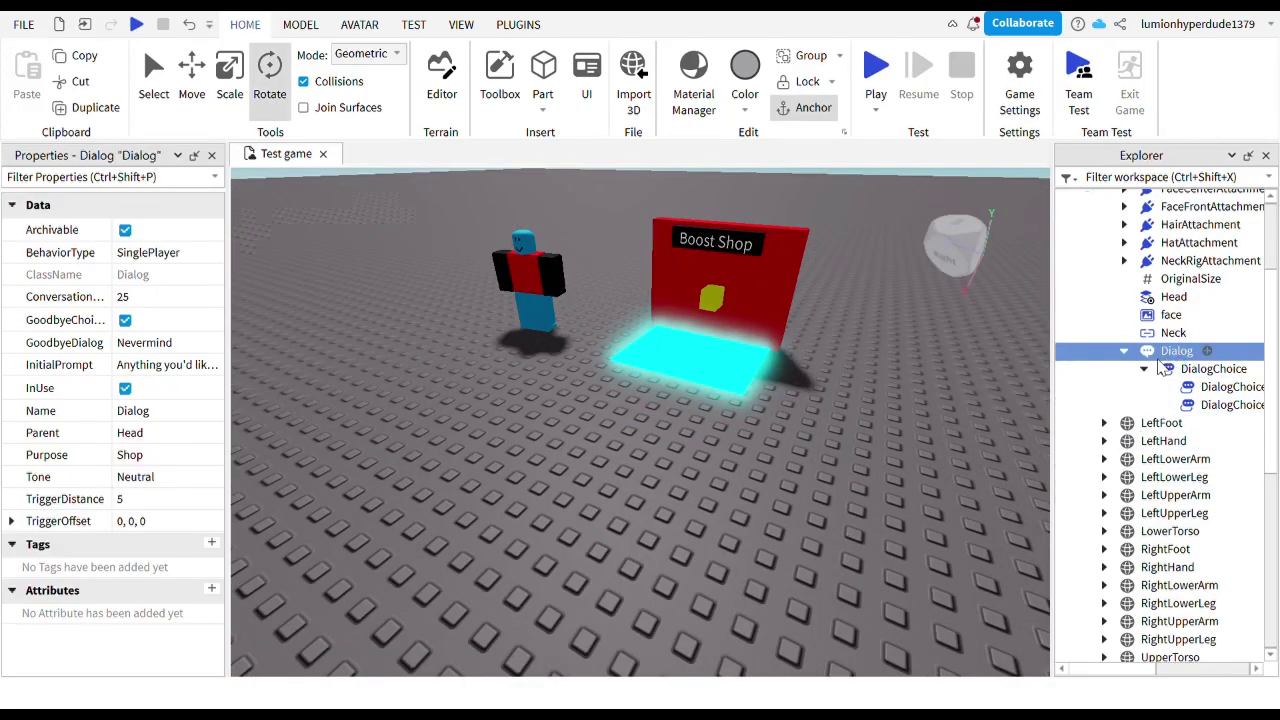
key(Delete)
Step: Delete the NPC model and switch to the Avatar tools
scroll(1150, 300, up, 3)
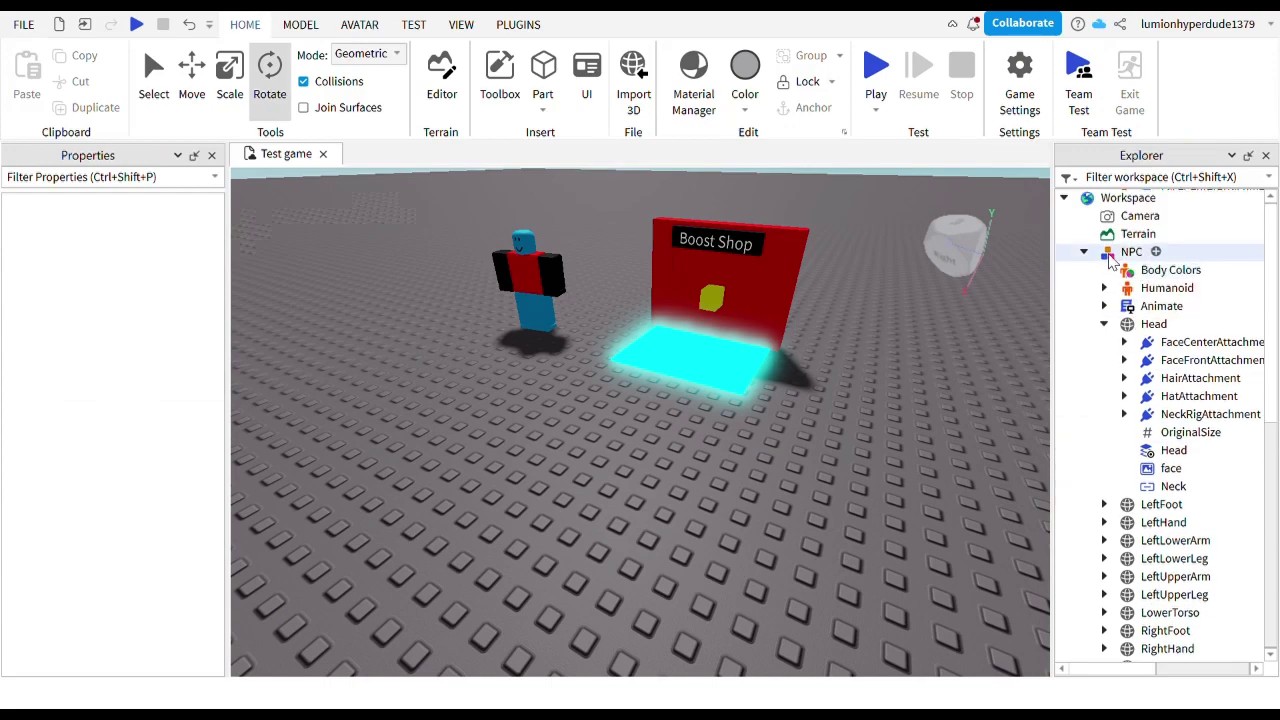
click(1084, 252)
click(1130, 252)
key(Delete)
mouse_move(843, 323)
right_down()
mouse_move(814, 214)
mouse_move(490, 38)
right_up()
click(366, 25)
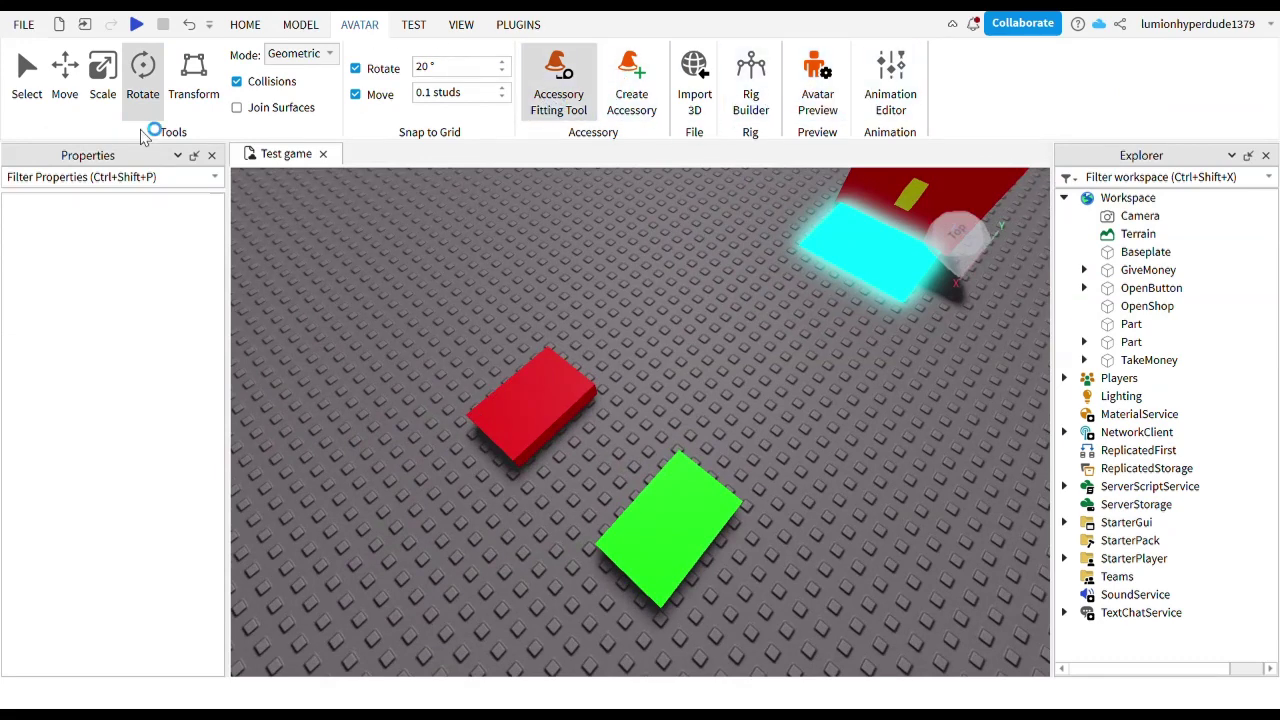
Step: Insert a Mesh Avatar (2016) rig beside the Boost Shop, rotated 40 degrees
click(750, 90)
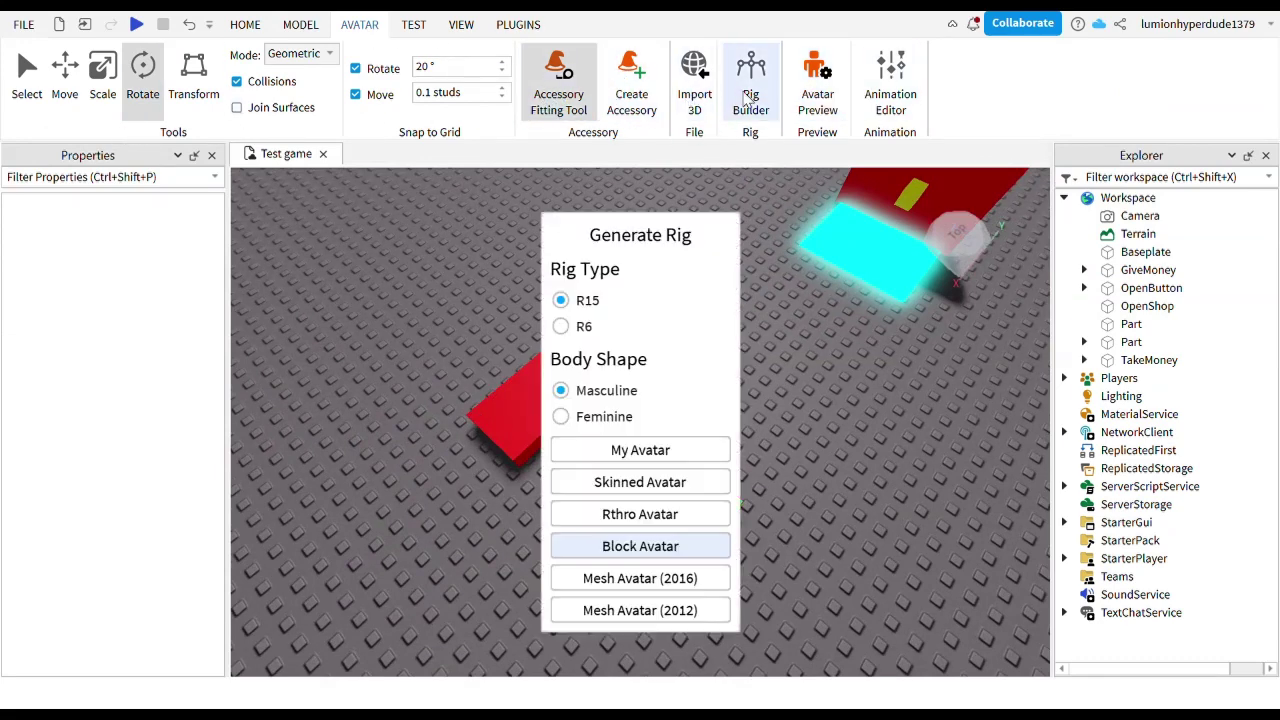
click(690, 578)
drag(648, 400, 731, 226)
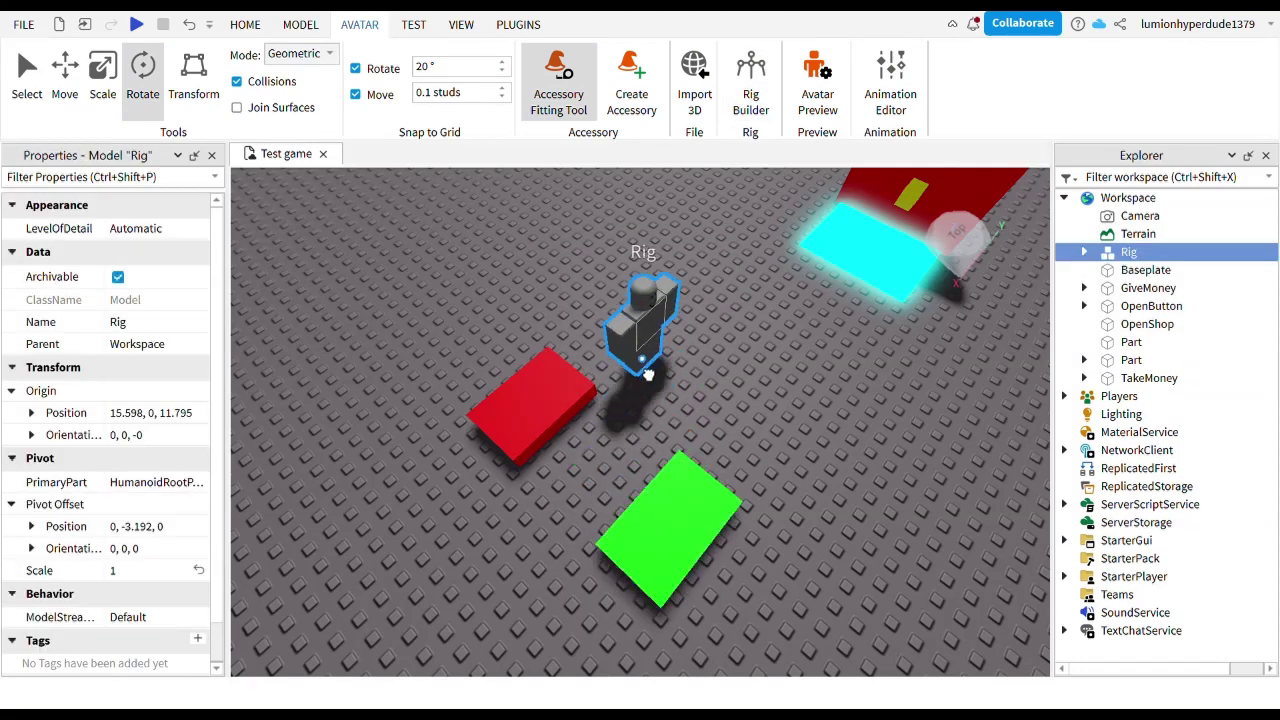
drag(790, 330, 731, 373)
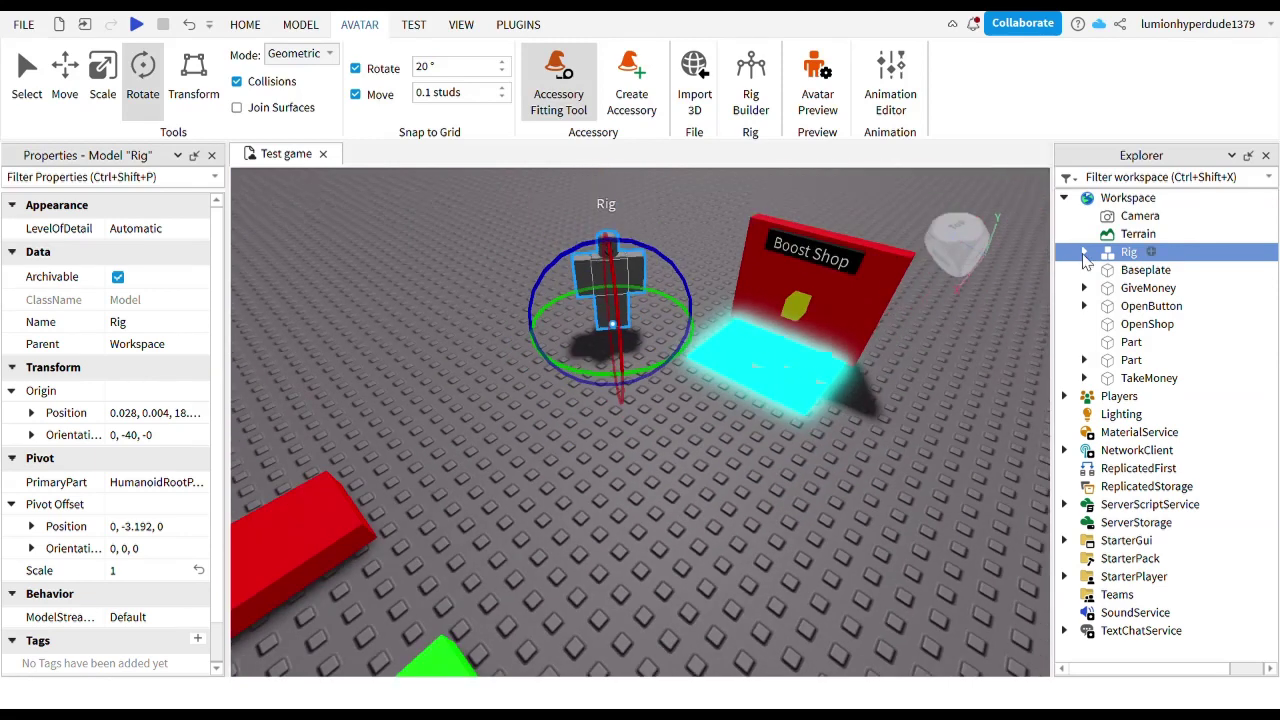
Step: Set the rig's Body Colors LeftLegColor to Electric blue
click(1084, 251)
click(1127, 271)
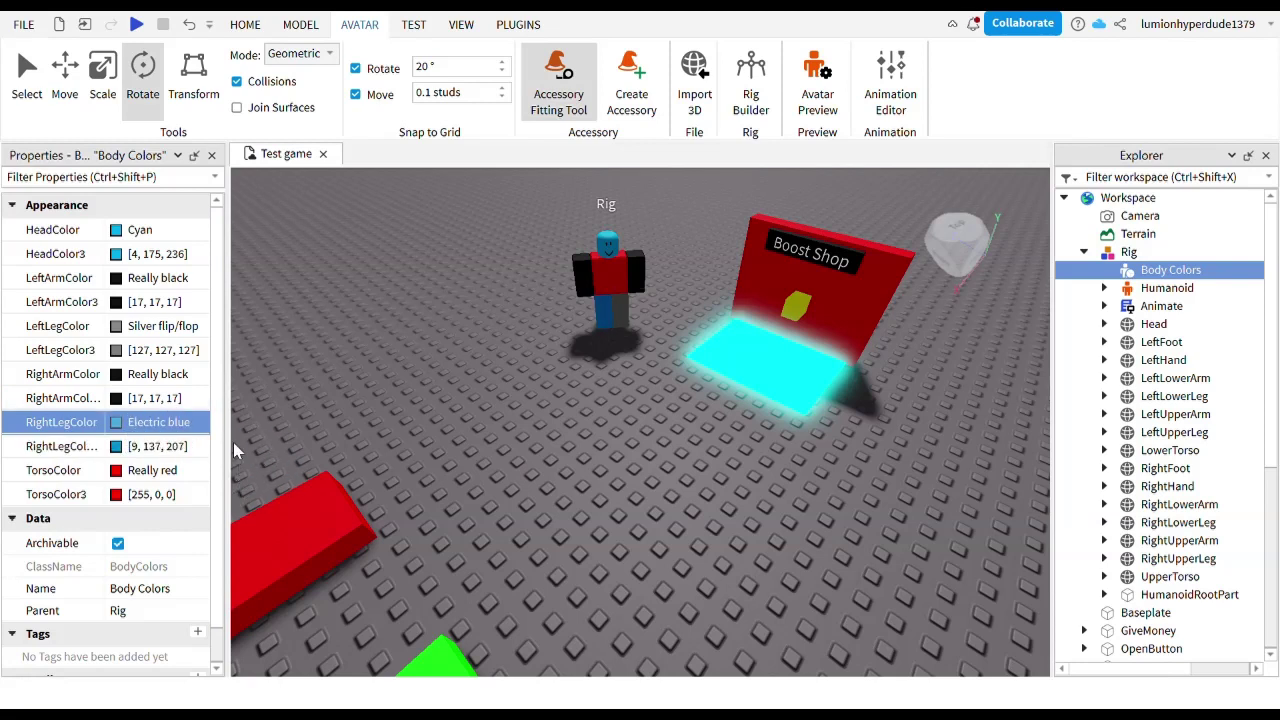
click(119, 326)
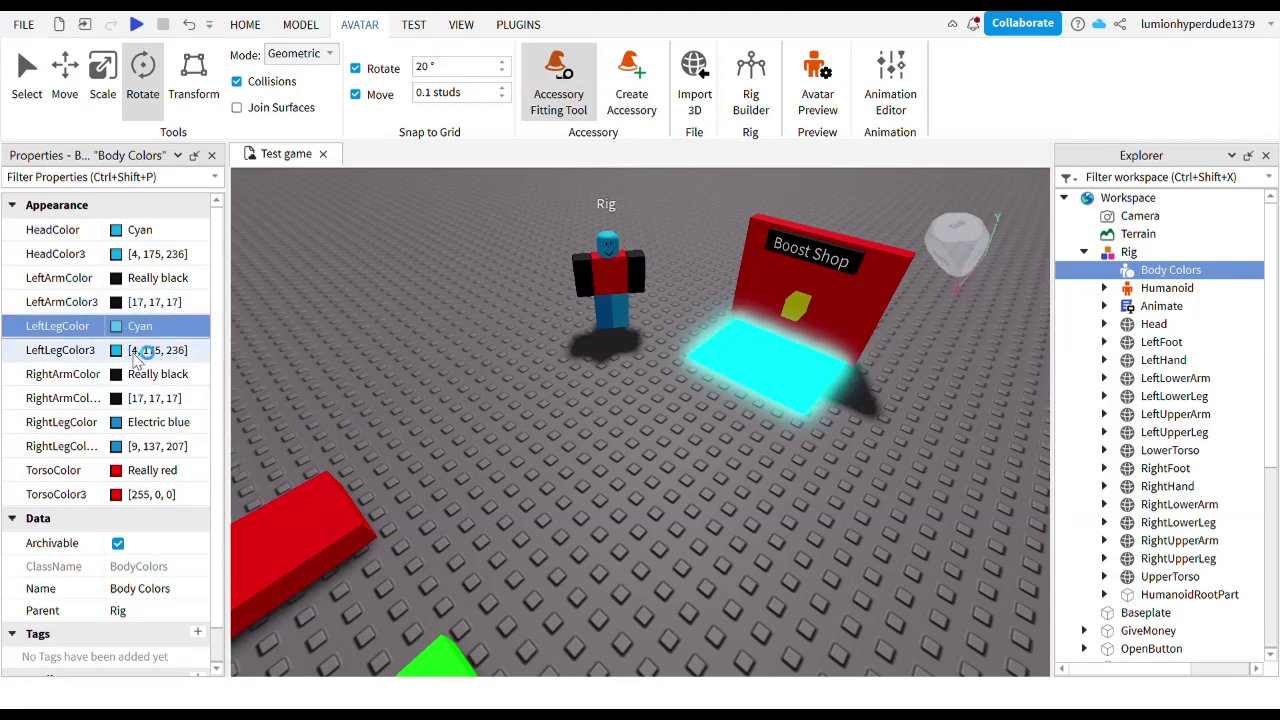
text(Electric blue)
key(Return)
right_drag(521, 390, 521, 440)
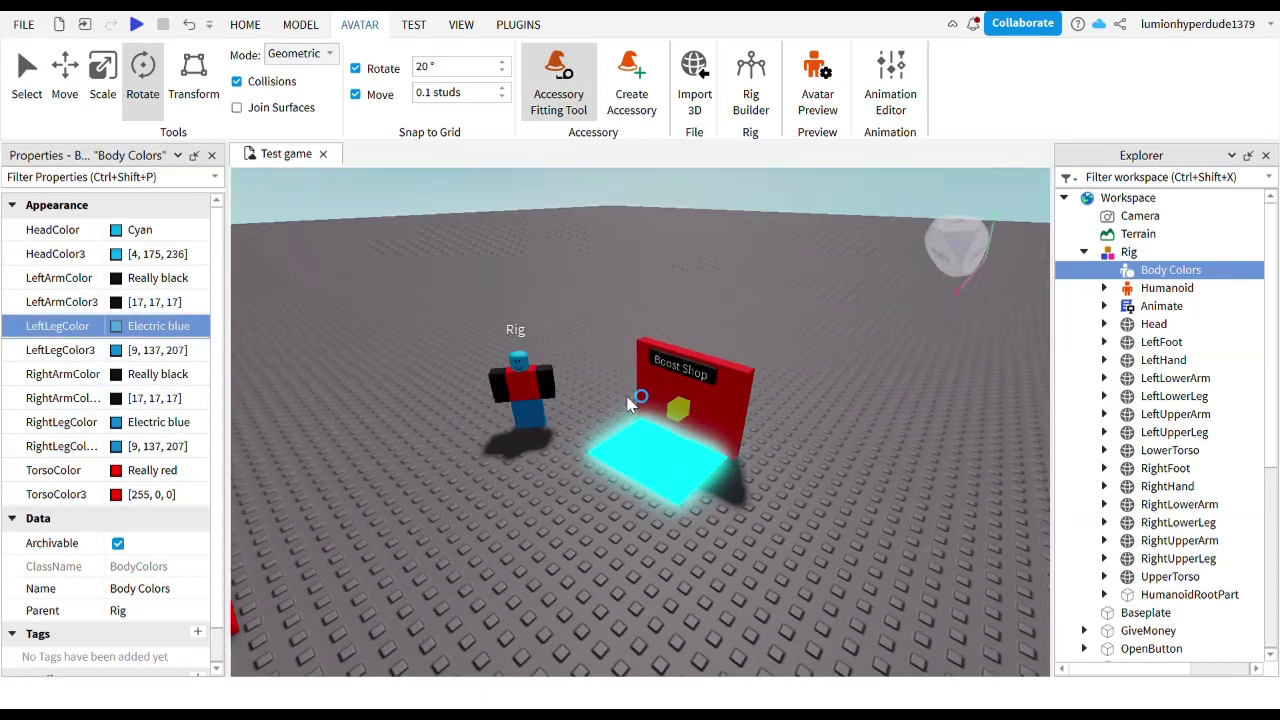
Step: Rename the rig to NPC
click(1127, 254)
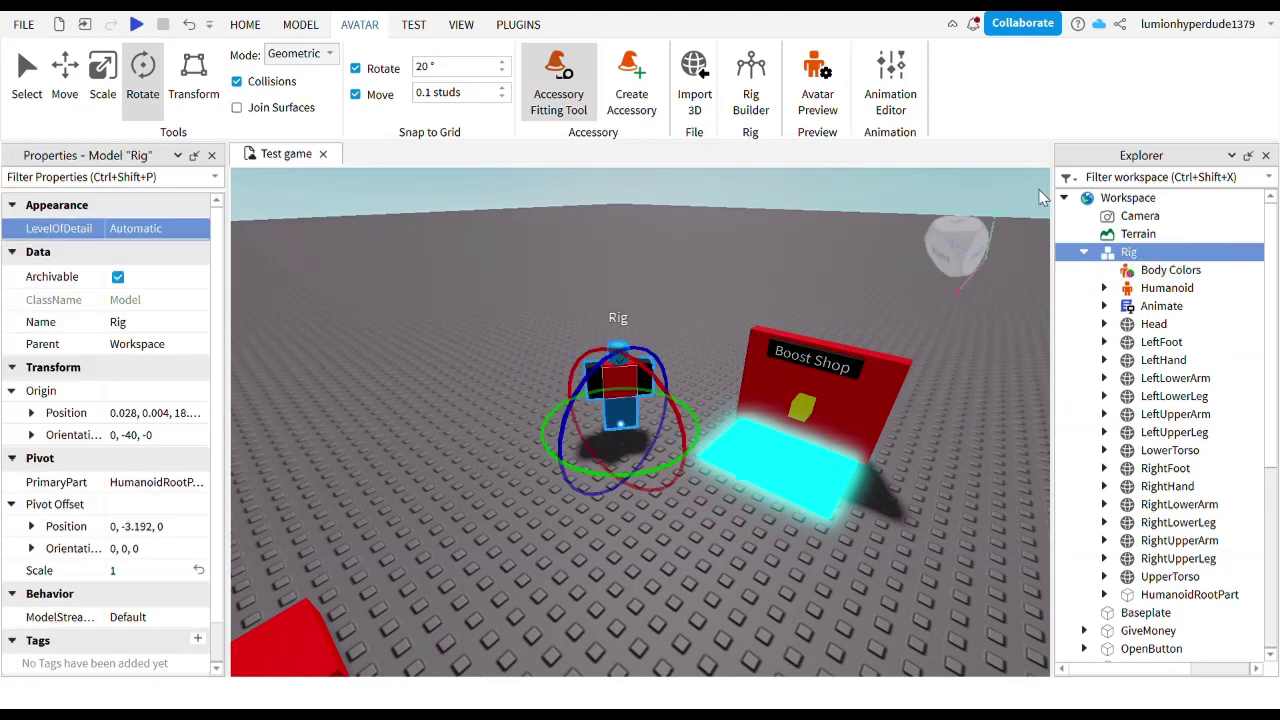
key(F2)
text(NPC)
key(Return)
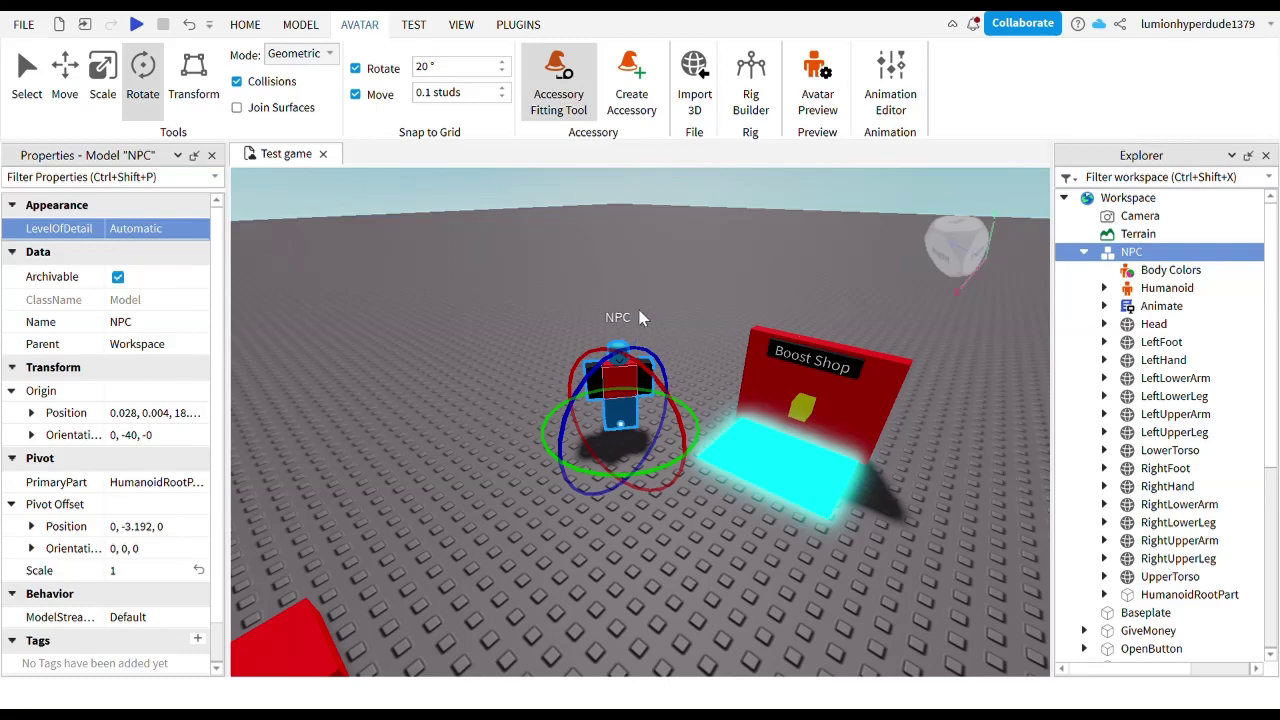
Step: Select the Dialog under the NPC's Head and set its Purpose to Shop
click(1160, 324)
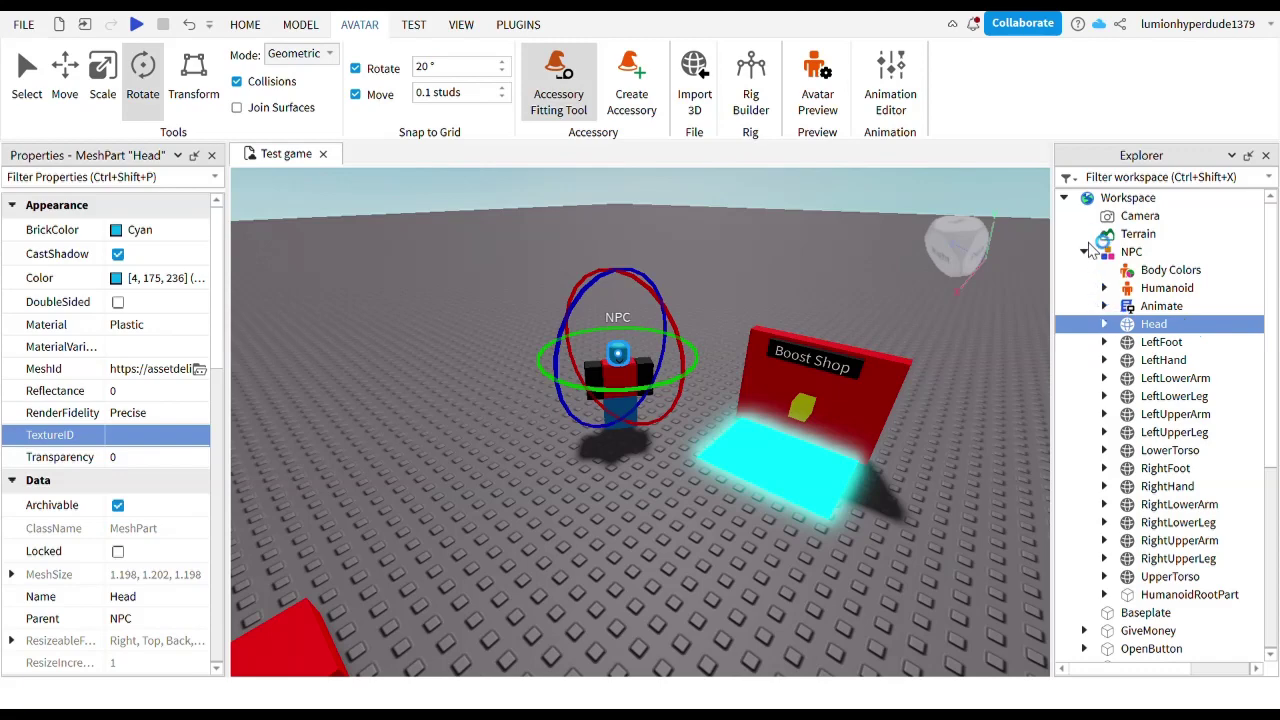
click(1104, 324)
click(1150, 505)
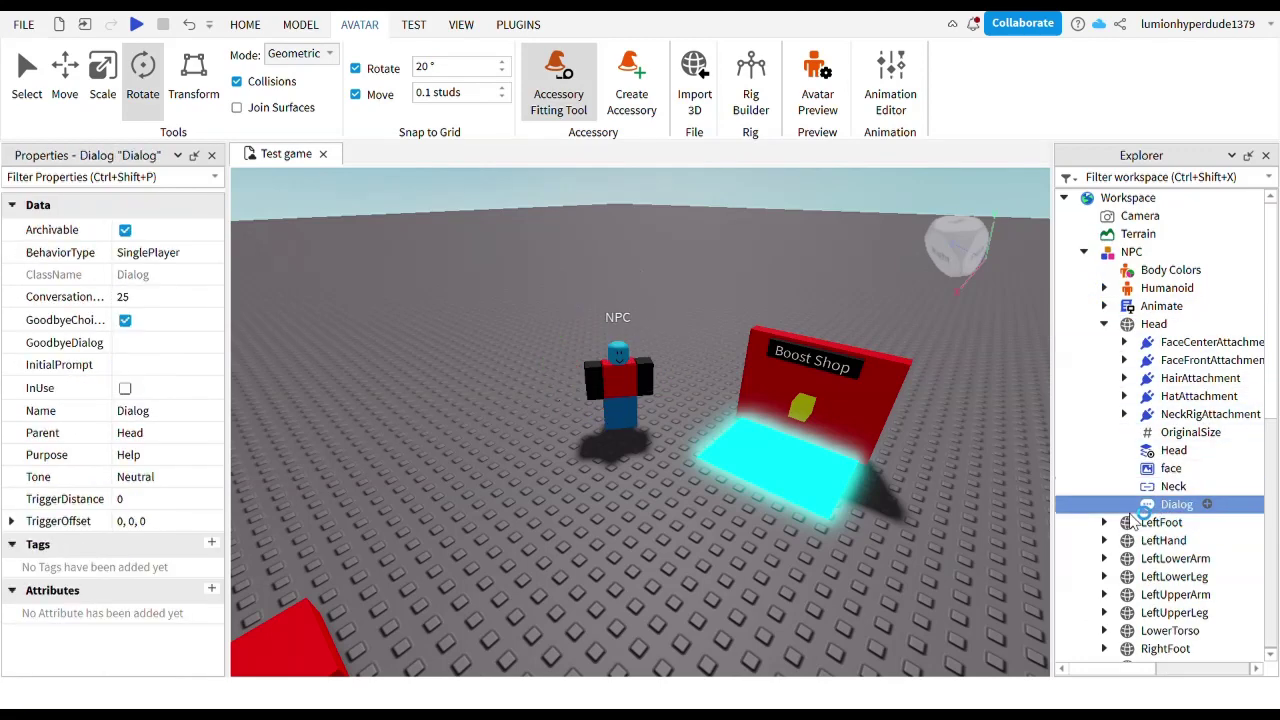
click(118, 299)
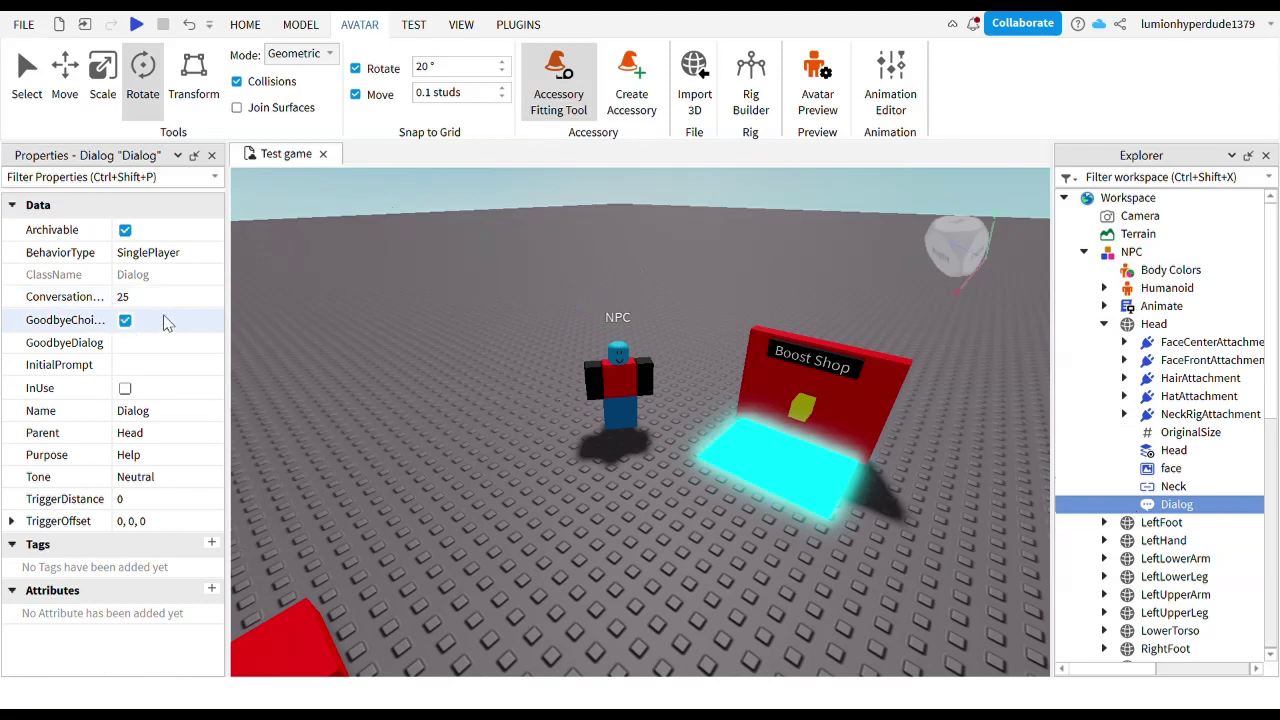
click(192, 463)
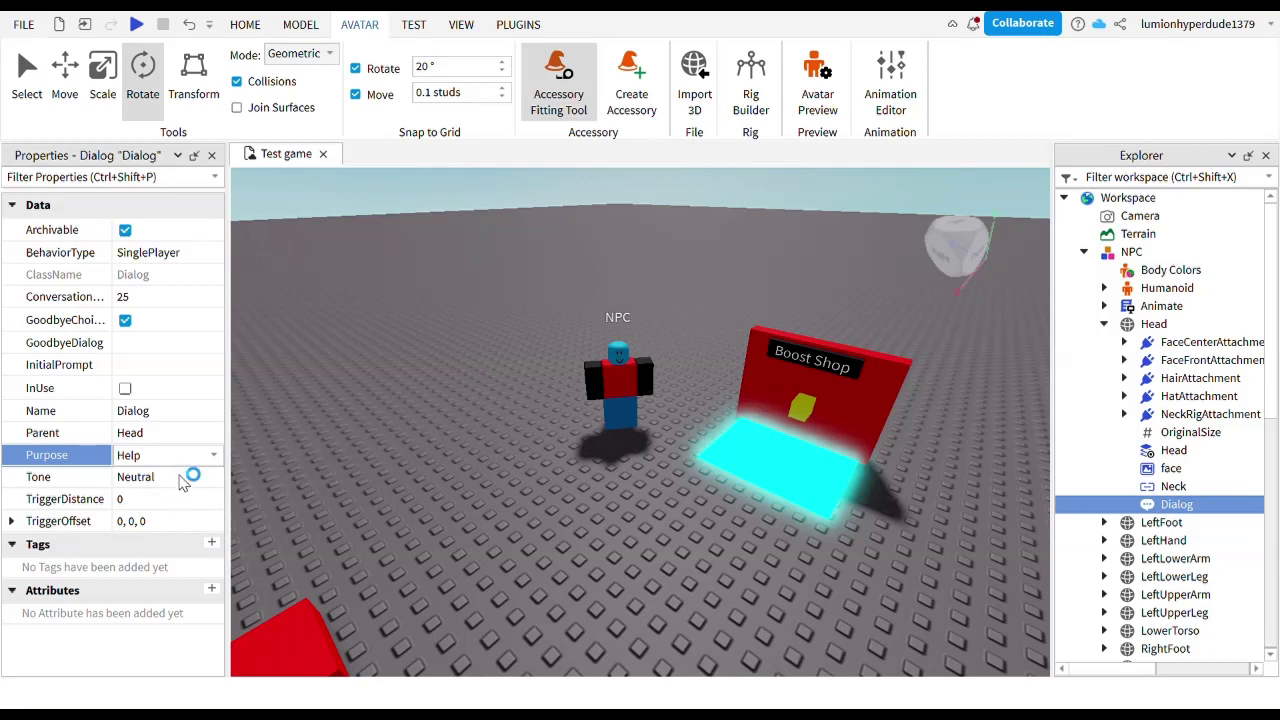
click(155, 510)
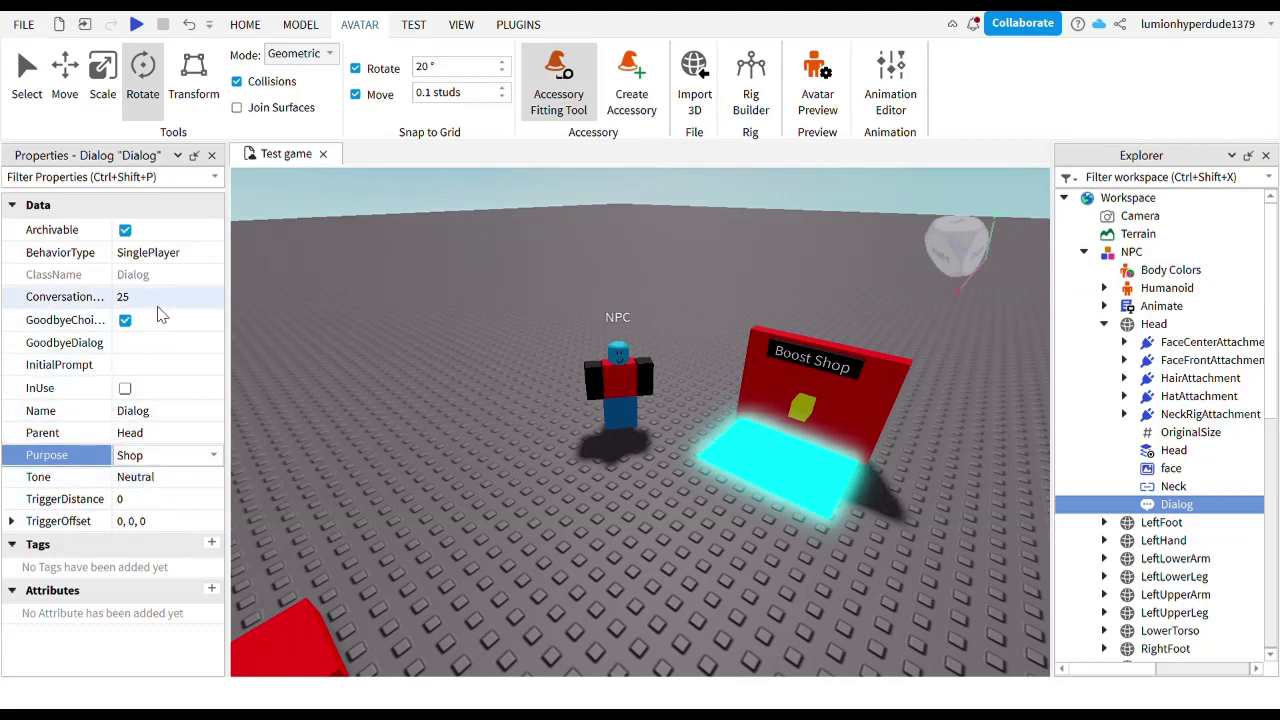
Step: Set the InitialPrompt to "Anything you'd like to buy"
click(163, 381)
text(Anything you'd)
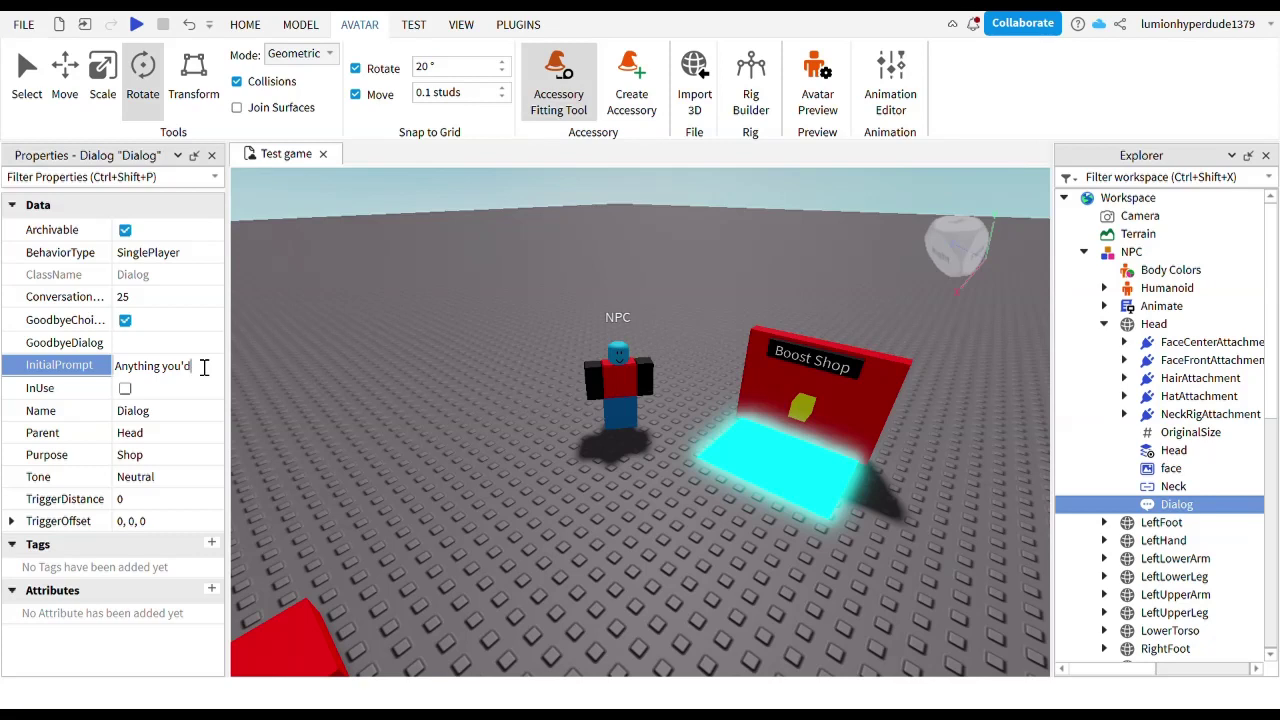
text(like tp)
key(BackSpace)
text(o buy)
key(Return)
Step: Set GoodbyeDialog to No and TriggerDistance to 5
click(191, 342)
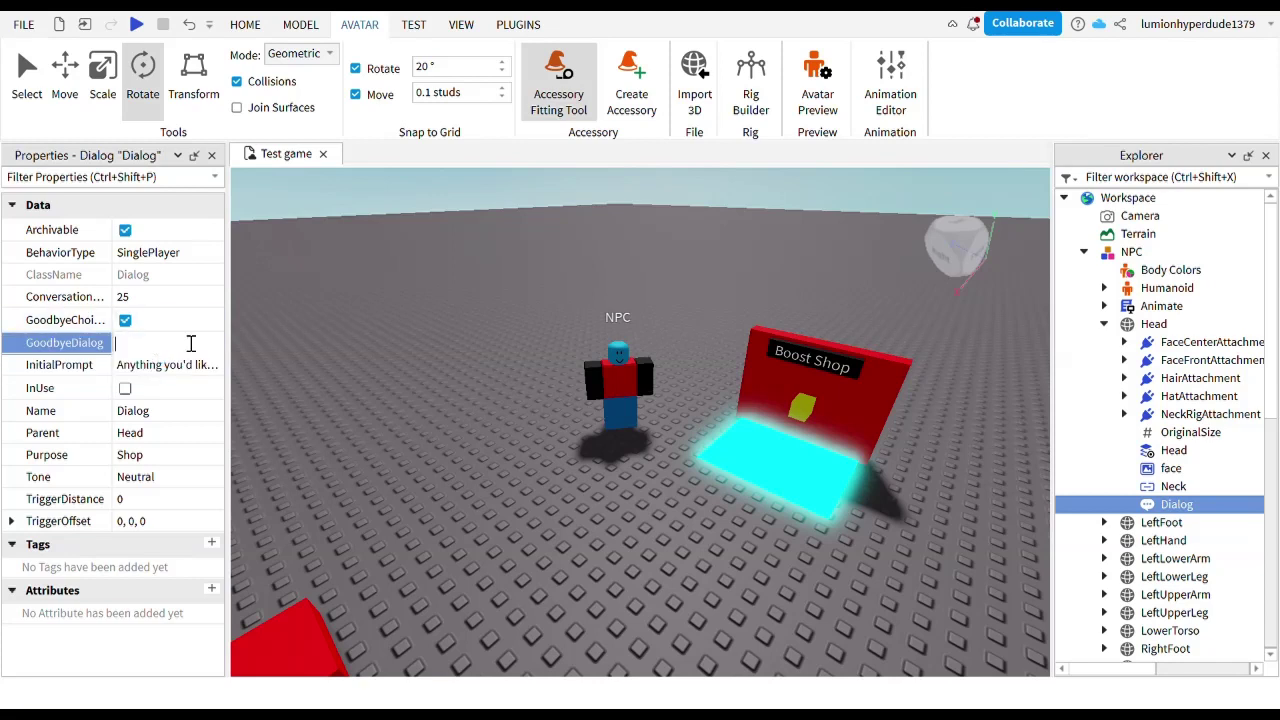
text(No)
key(Return)
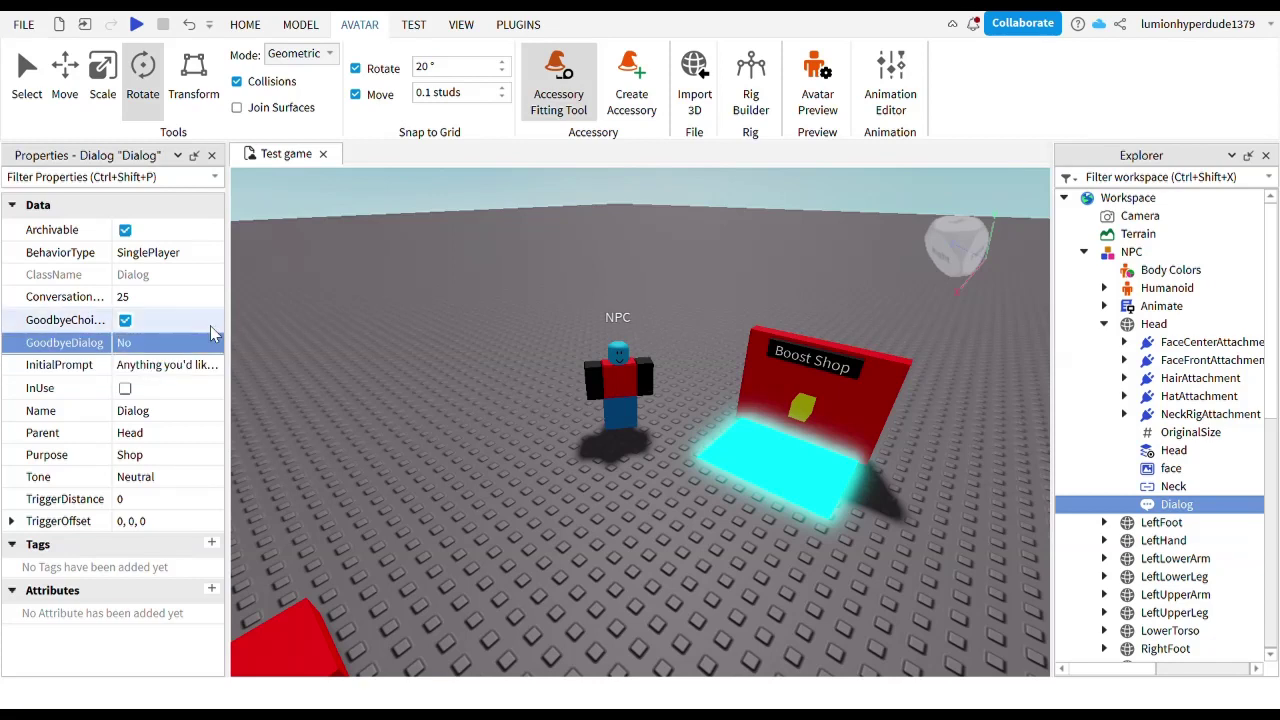
click(173, 500)
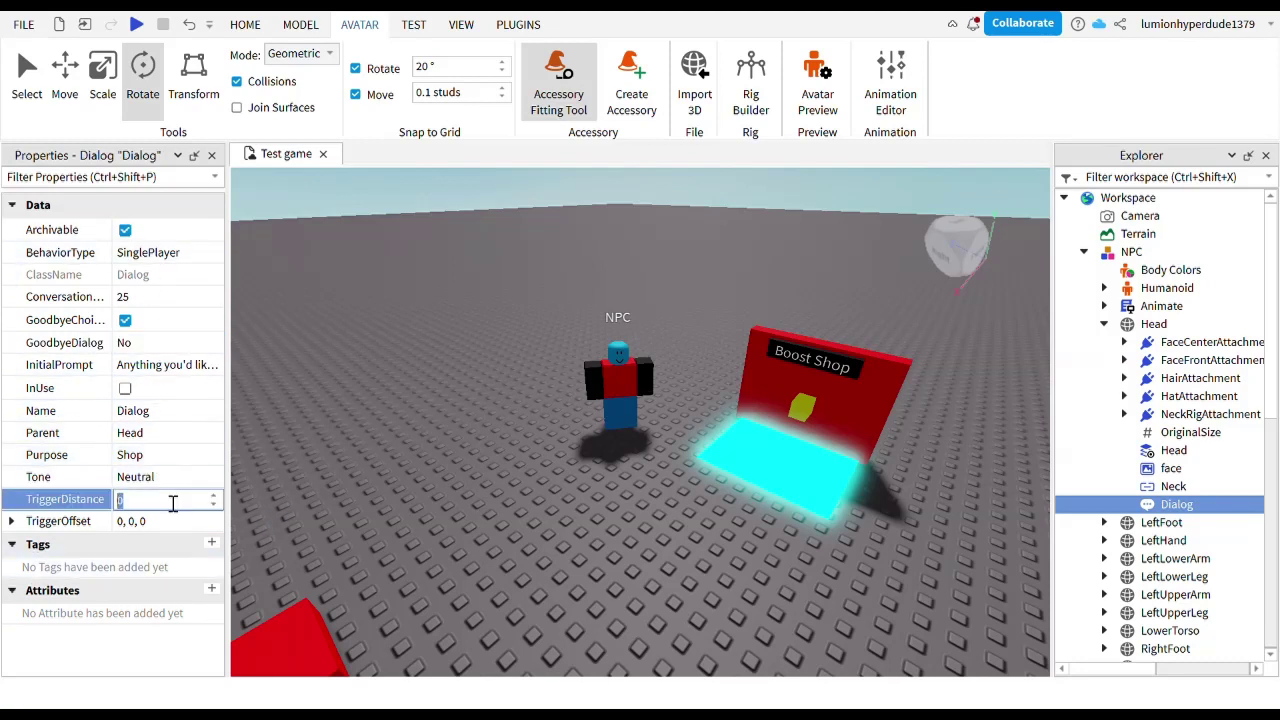
text(5)
key(Return)
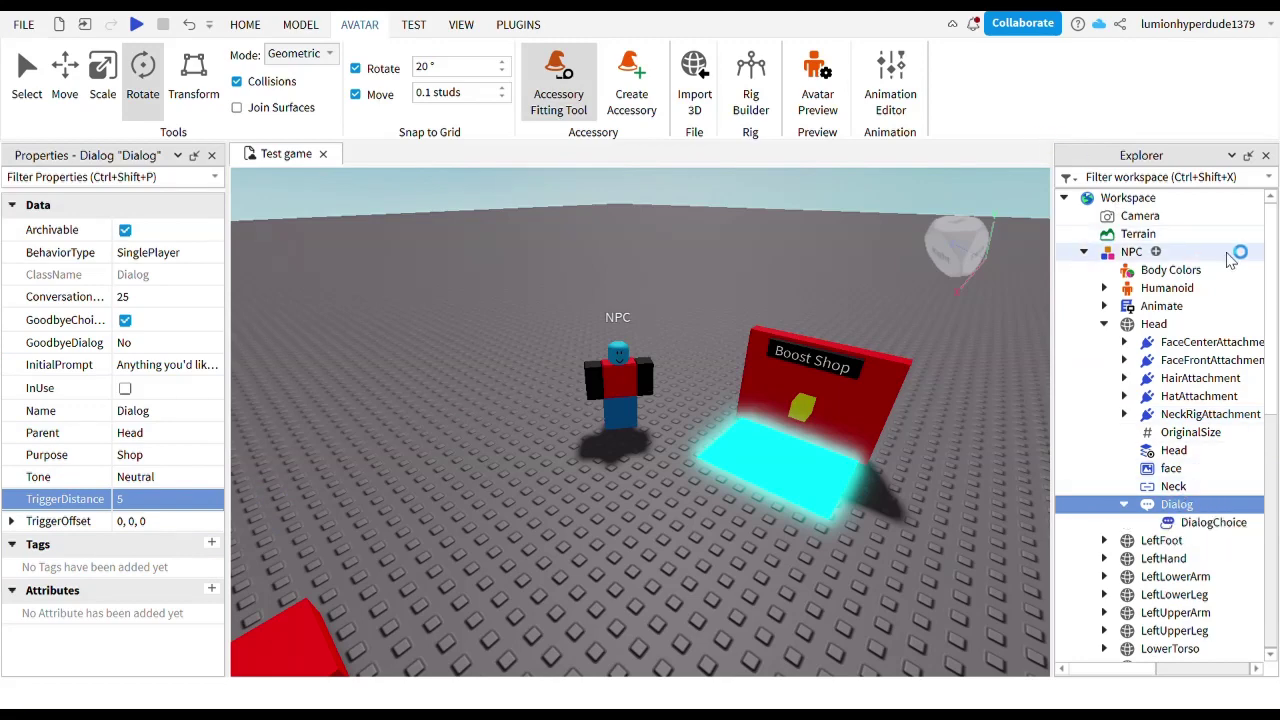
Step: Select the new DialogChoice and set its UserDialog to Yes
click(1178, 540)
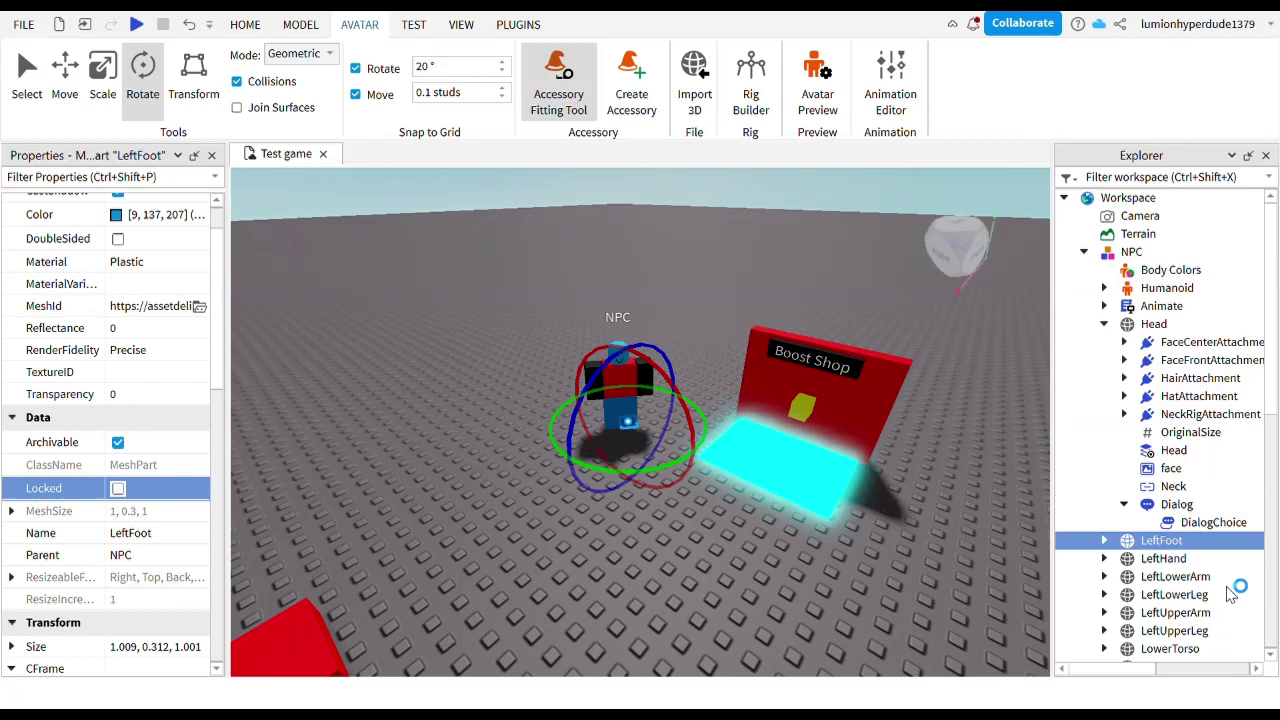
click(1230, 594)
click(1213, 522)
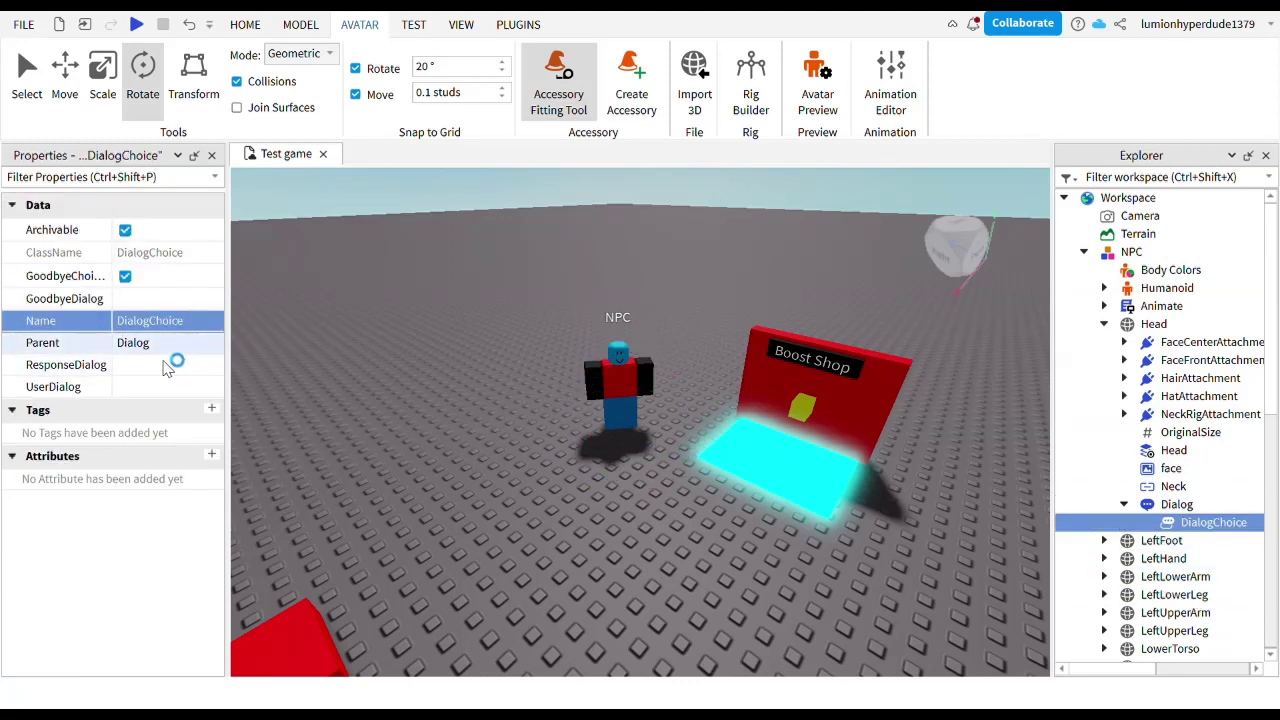
click(176, 299)
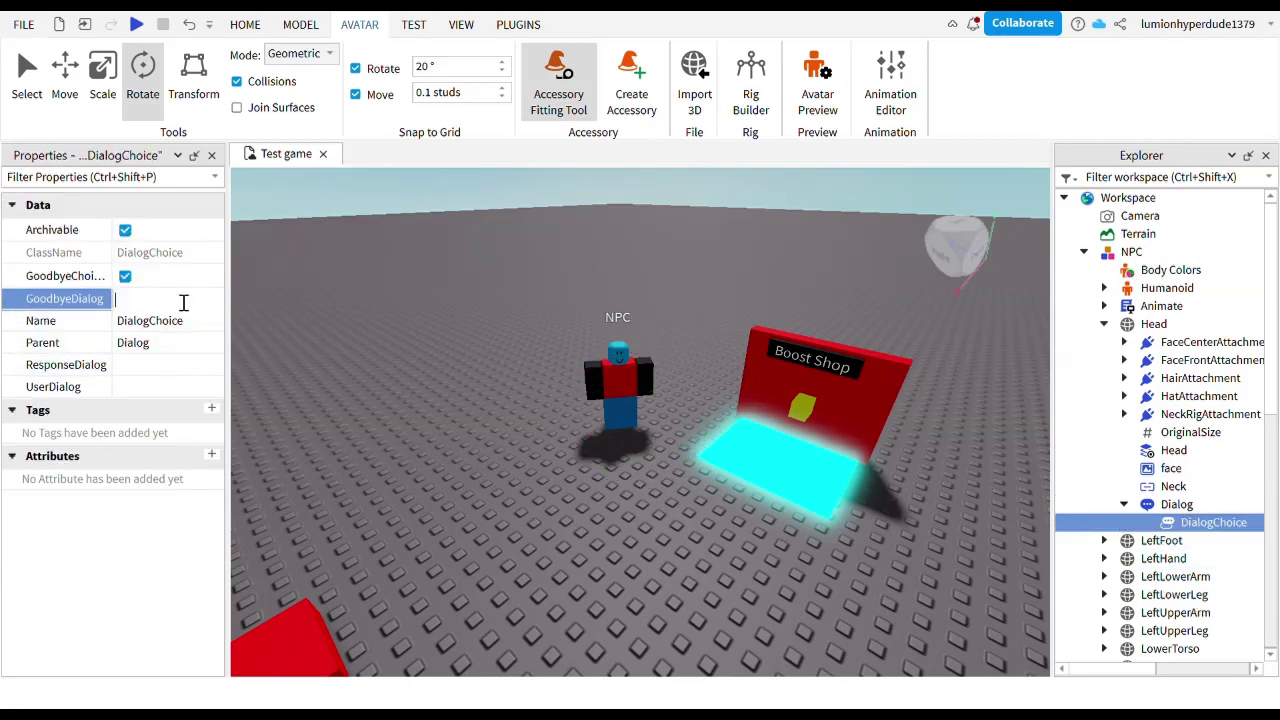
click(141, 369)
text(Ye)
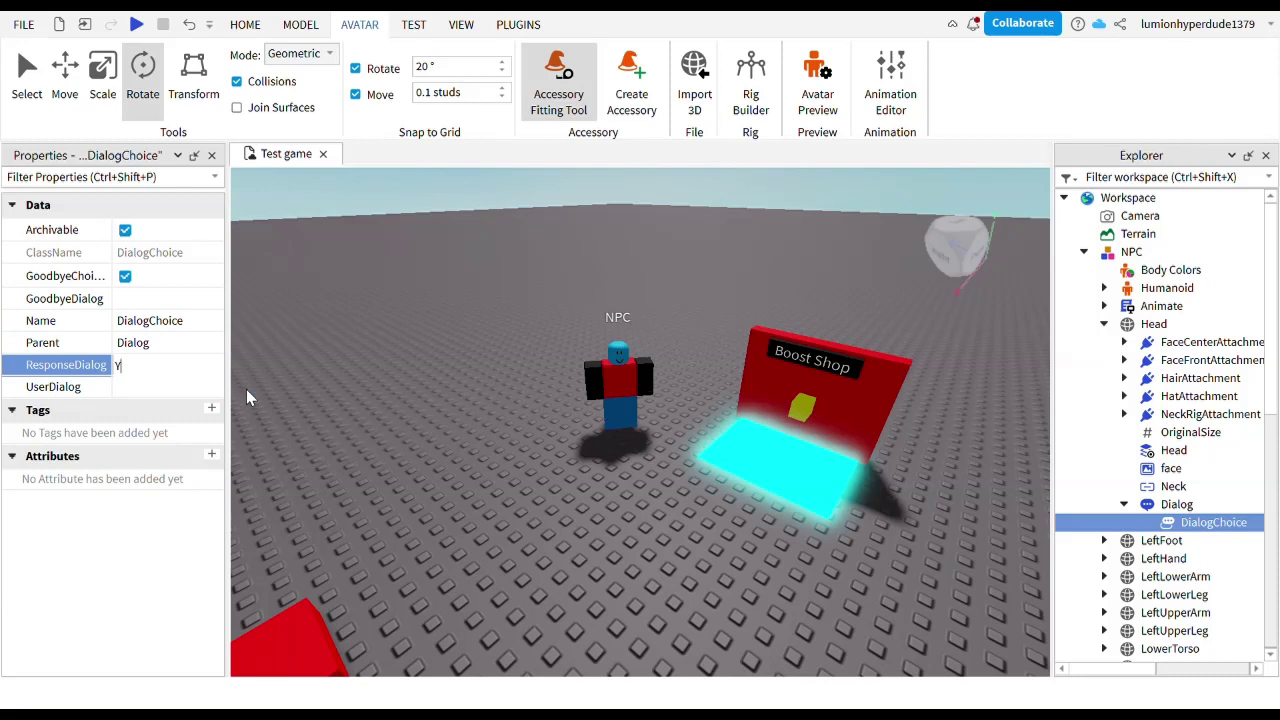
key(BackSpace)
key(BackSpace)
click(156, 388)
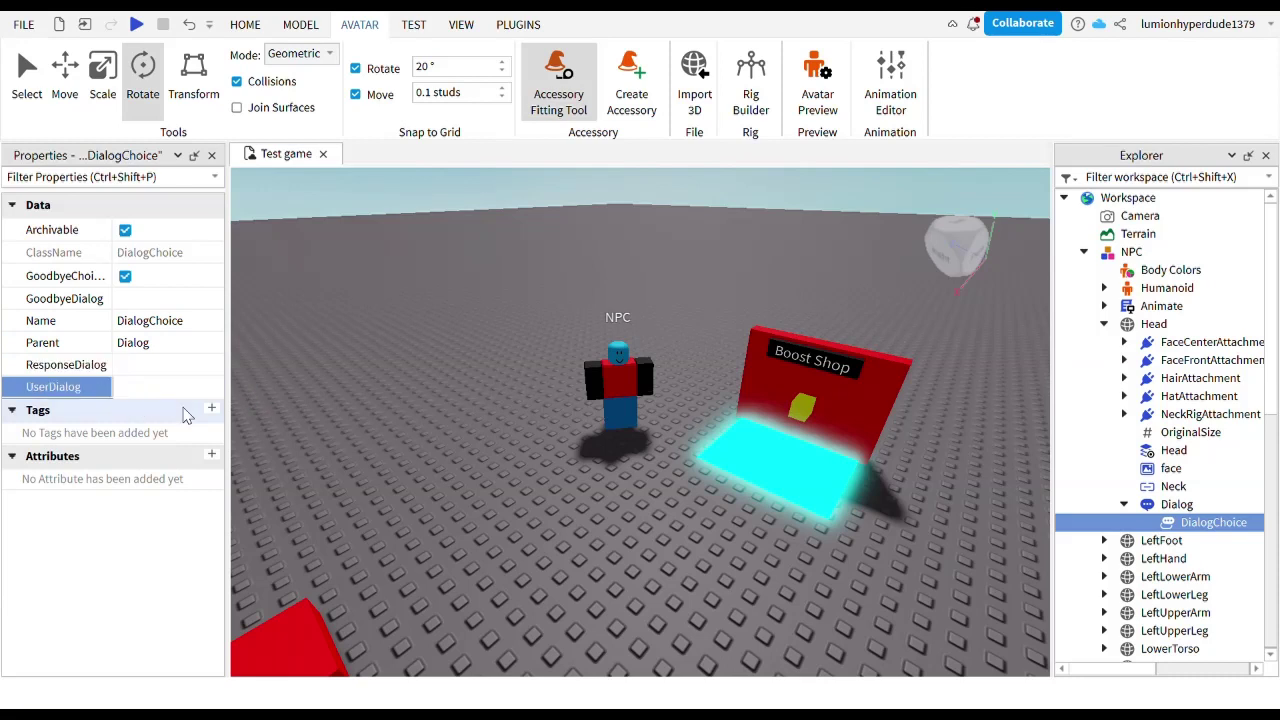
text(Yes)
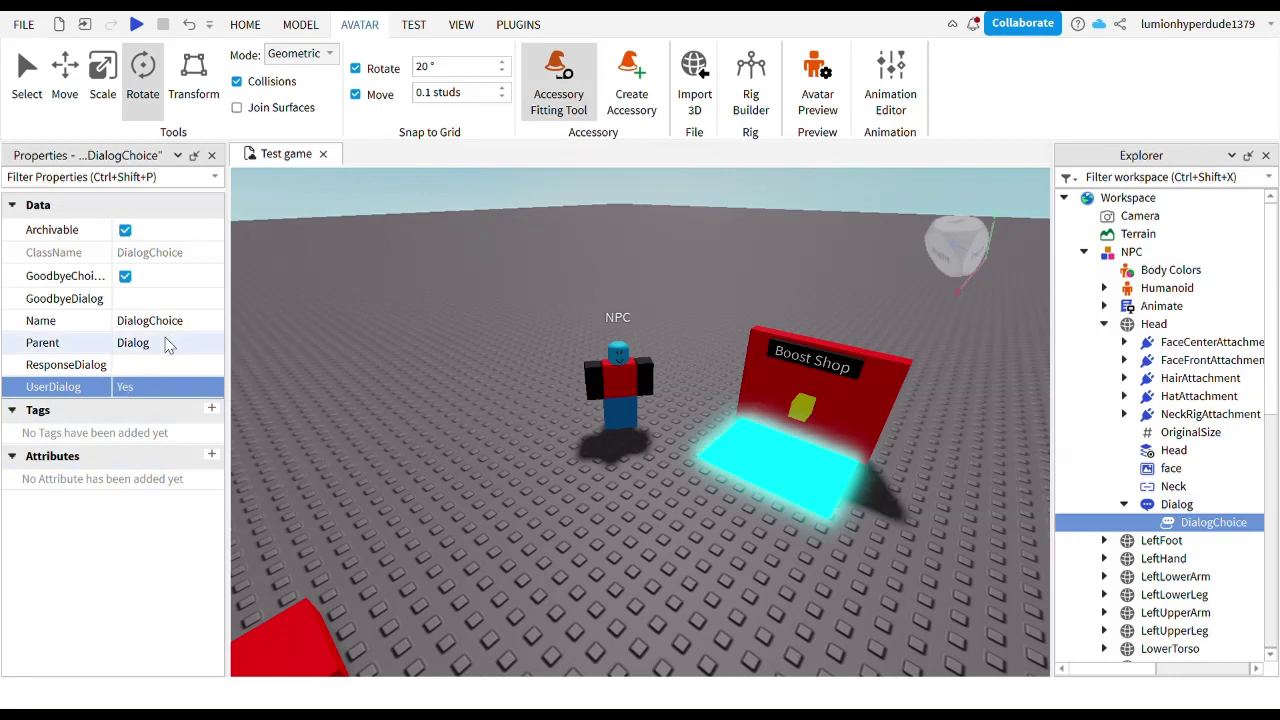
Step: Set the ResponseDialog to the 'What do you want…' question and GoodbyeDialog to Nevermind
click(175, 366)
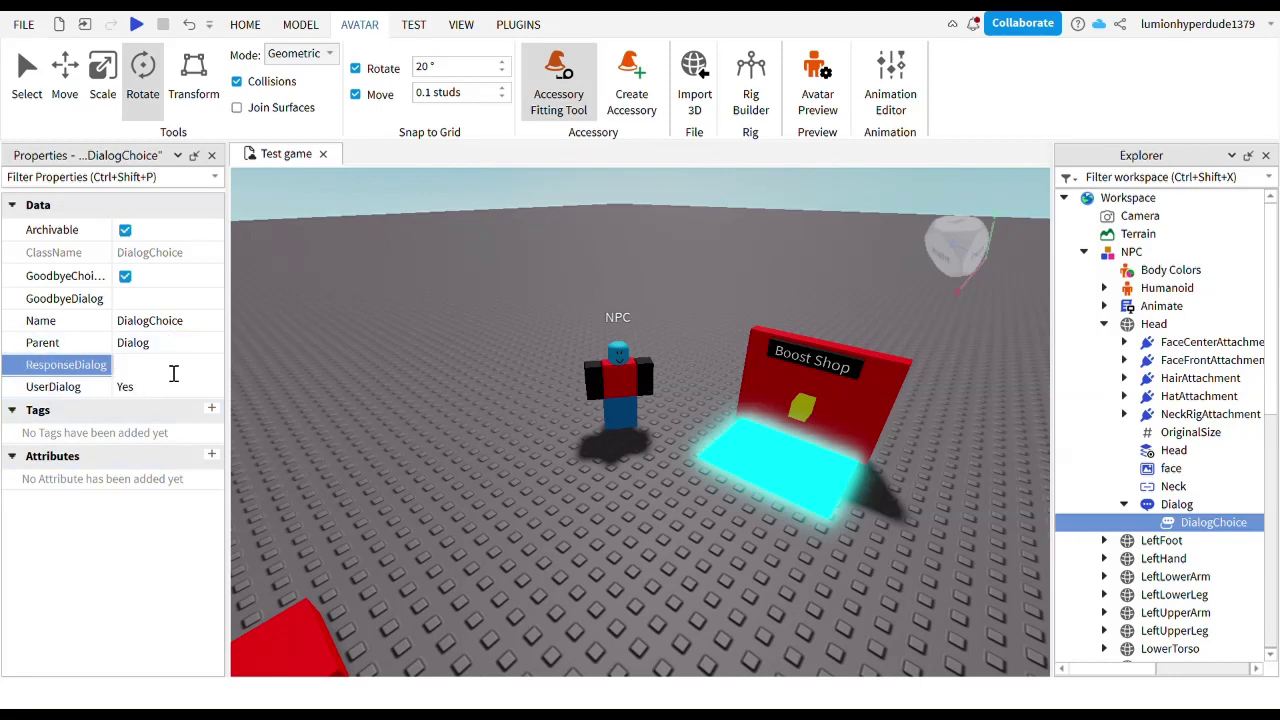
text(What do you want to)
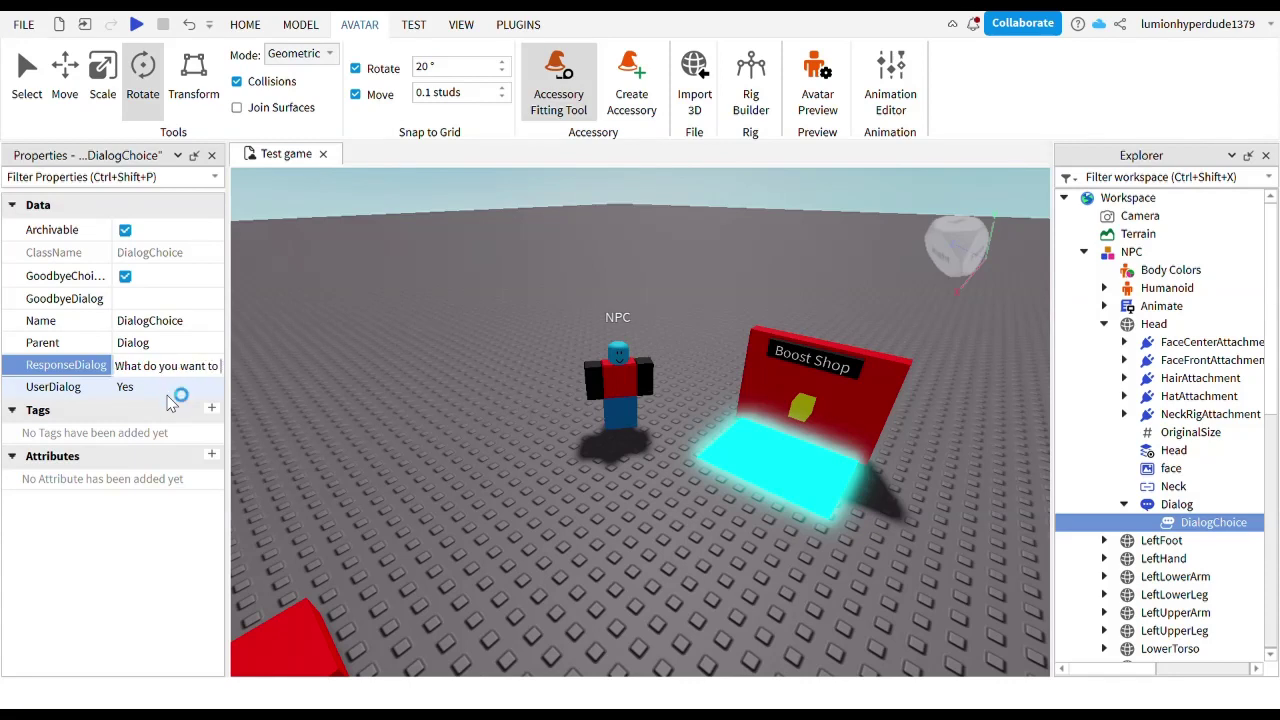
text(go)
key(Return)
click(165, 298)
text(Neverm)
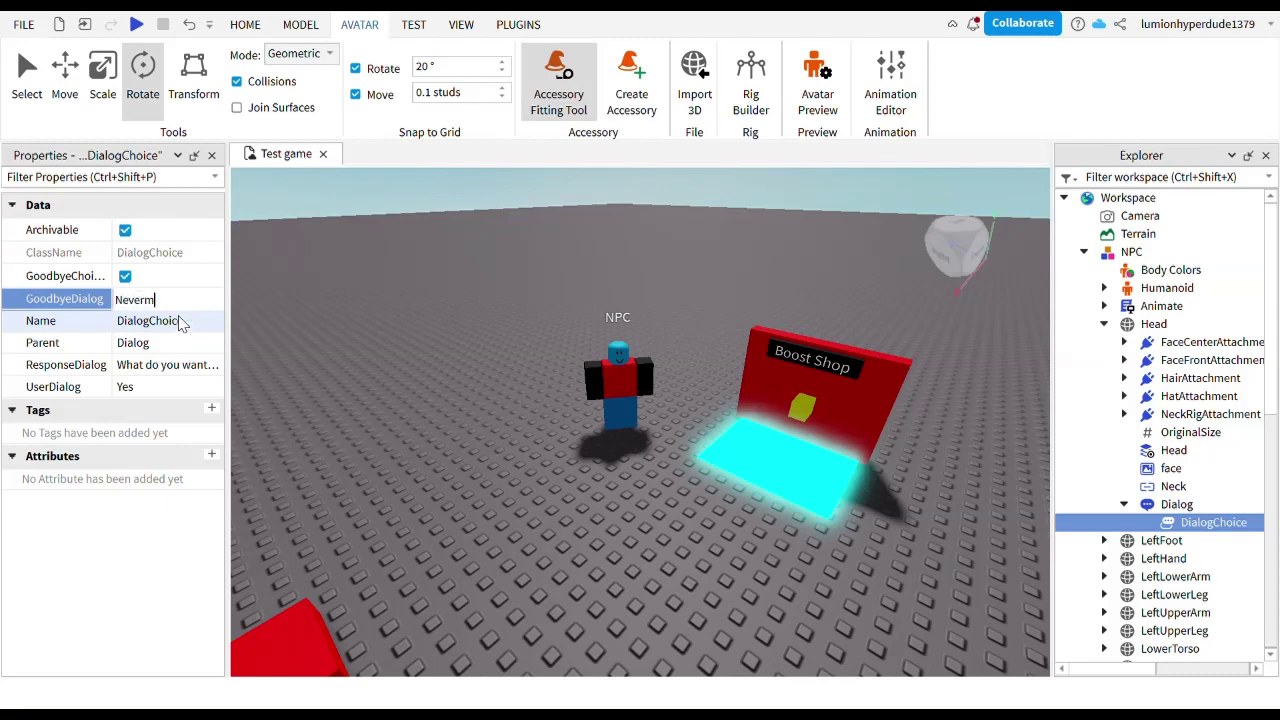
text(ind)
key(Return)
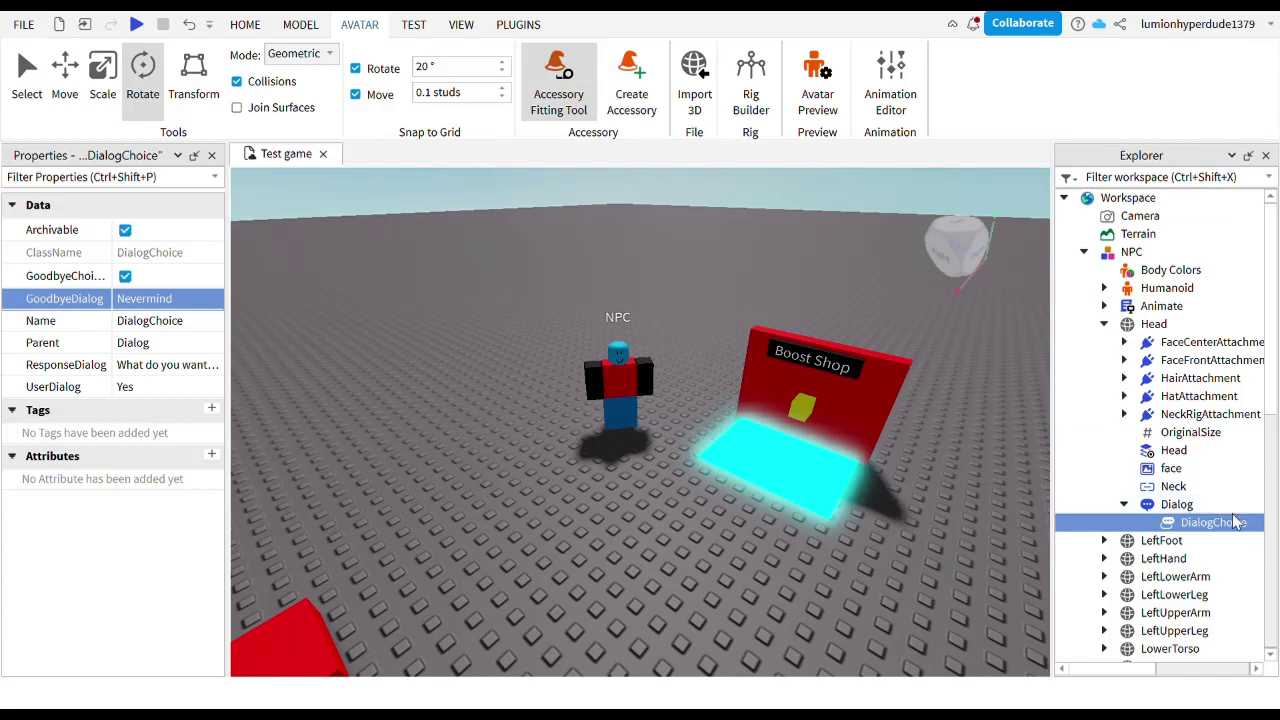
Step: Add two nested DialogChoices under the Yes choice and select the first
key(ctrl+shift+v)
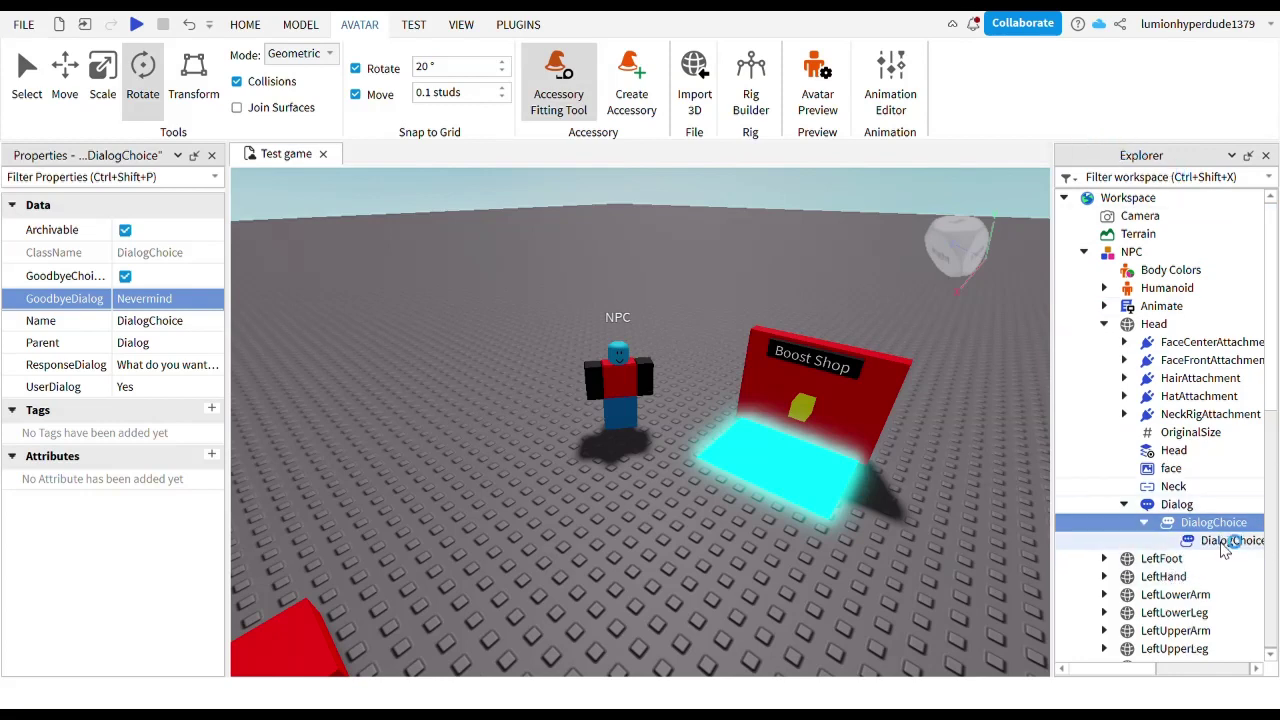
click(1195, 541)
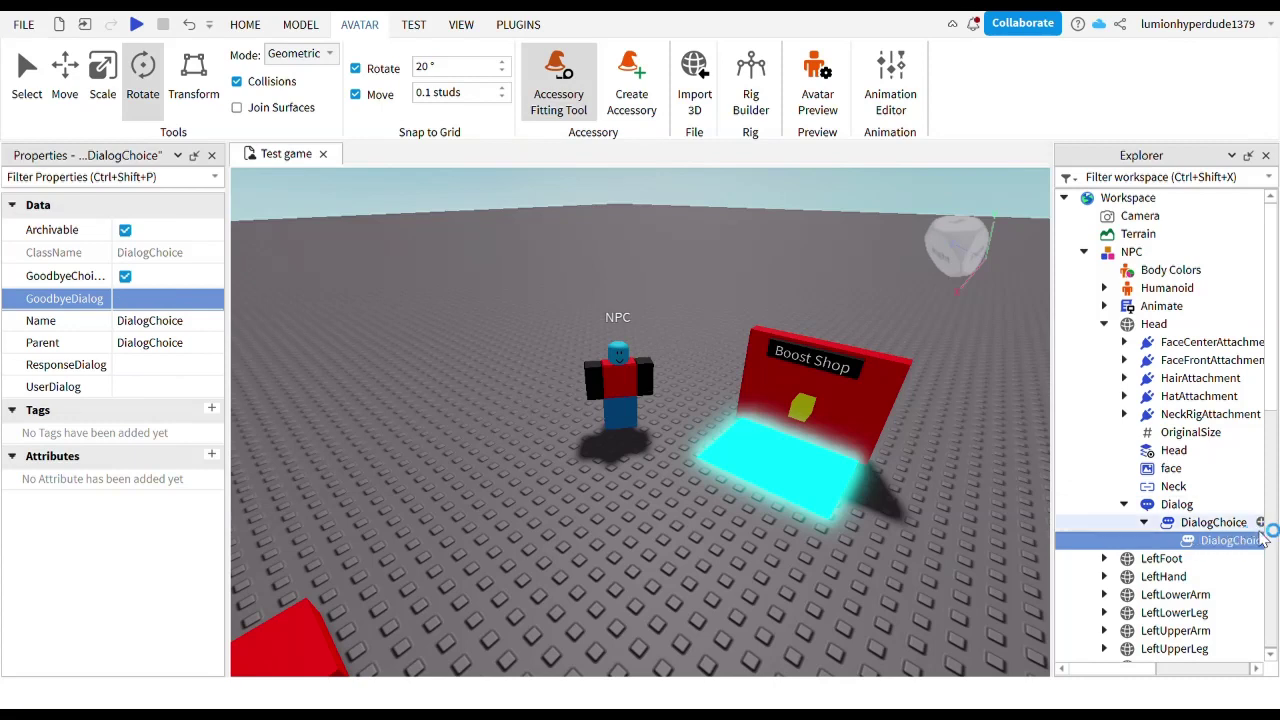
click(1258, 527)
click(1260, 522)
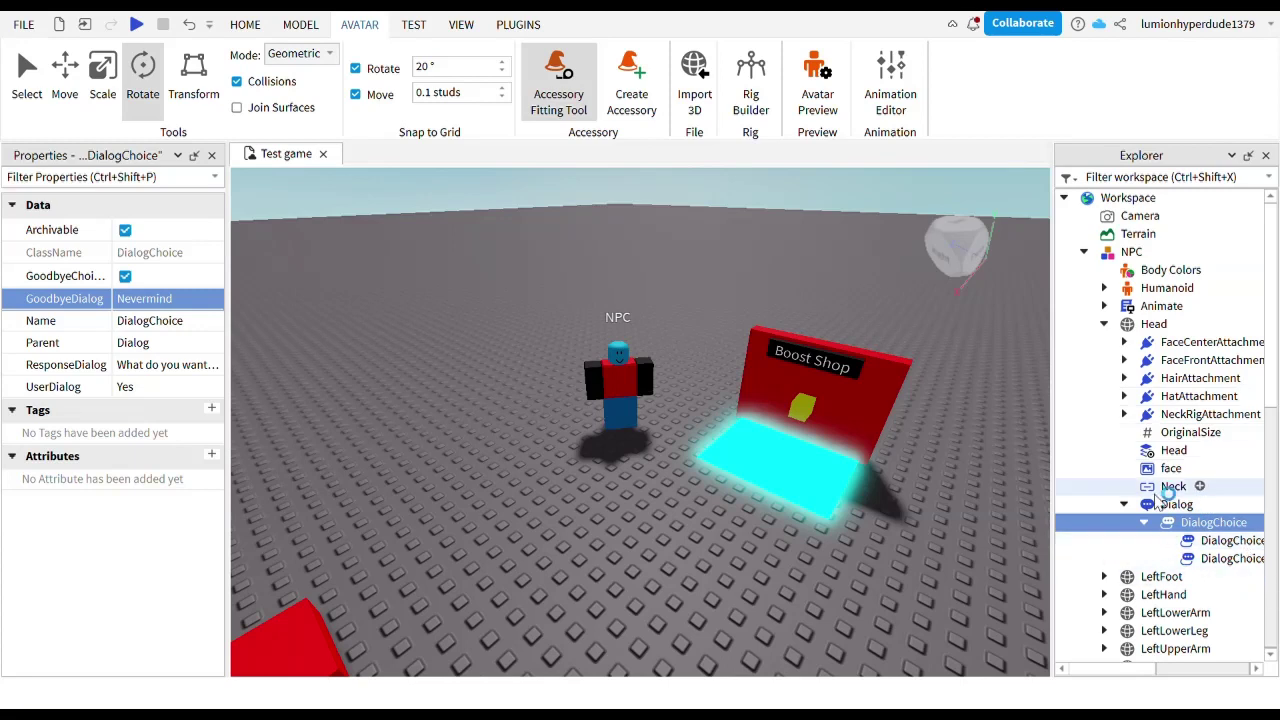
click(1210, 545)
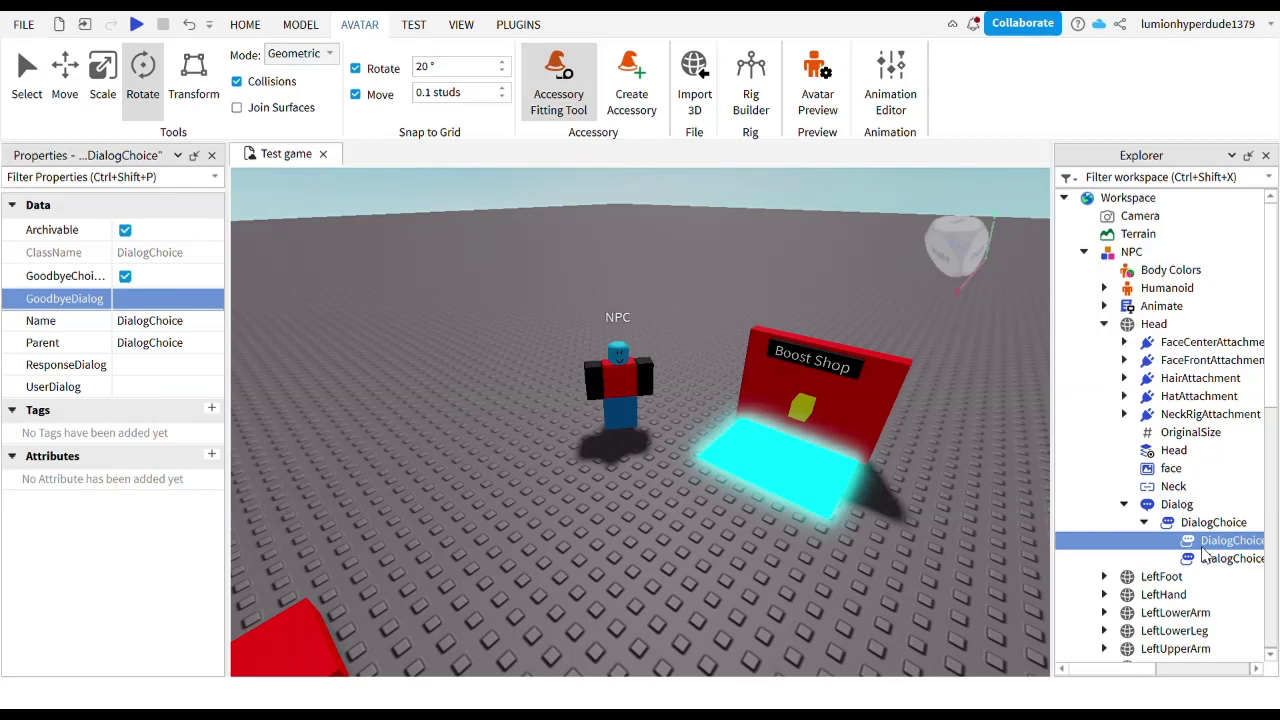
Step: Make the first nested choice request a speed boost, answer "Ok, that'll be 100", goodbye Nevermind
click(152, 367)
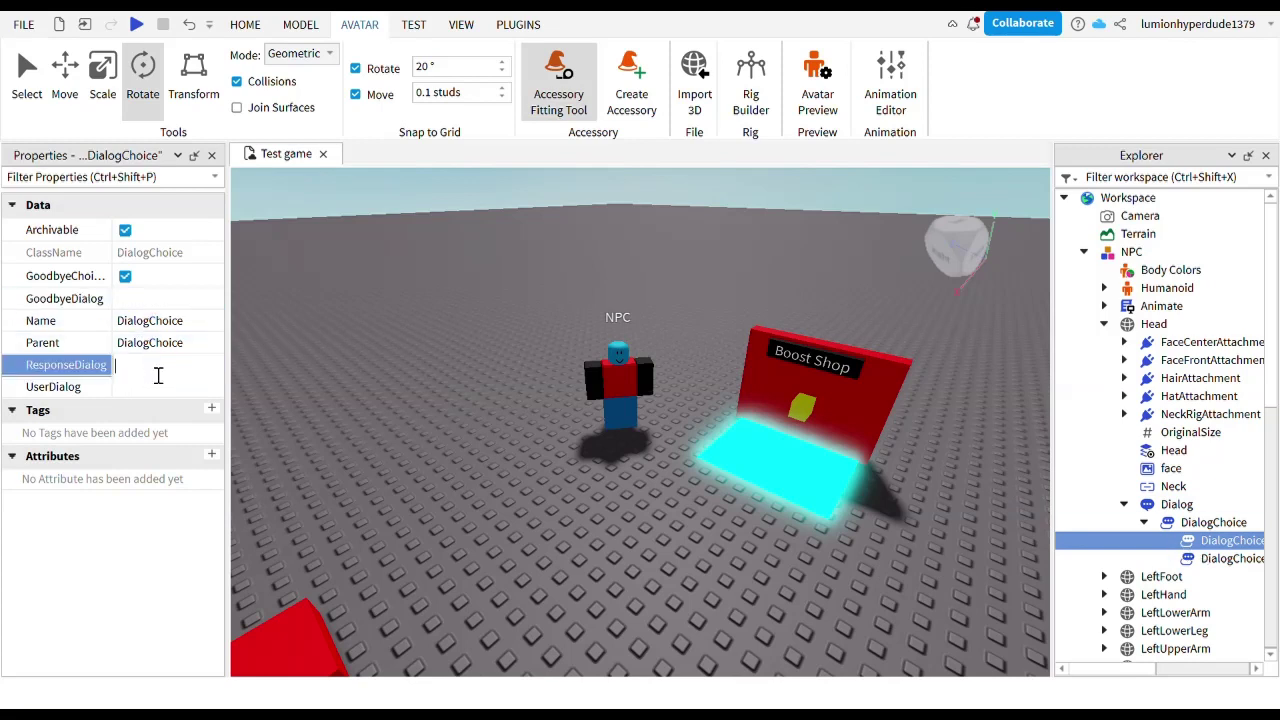
click(140, 392)
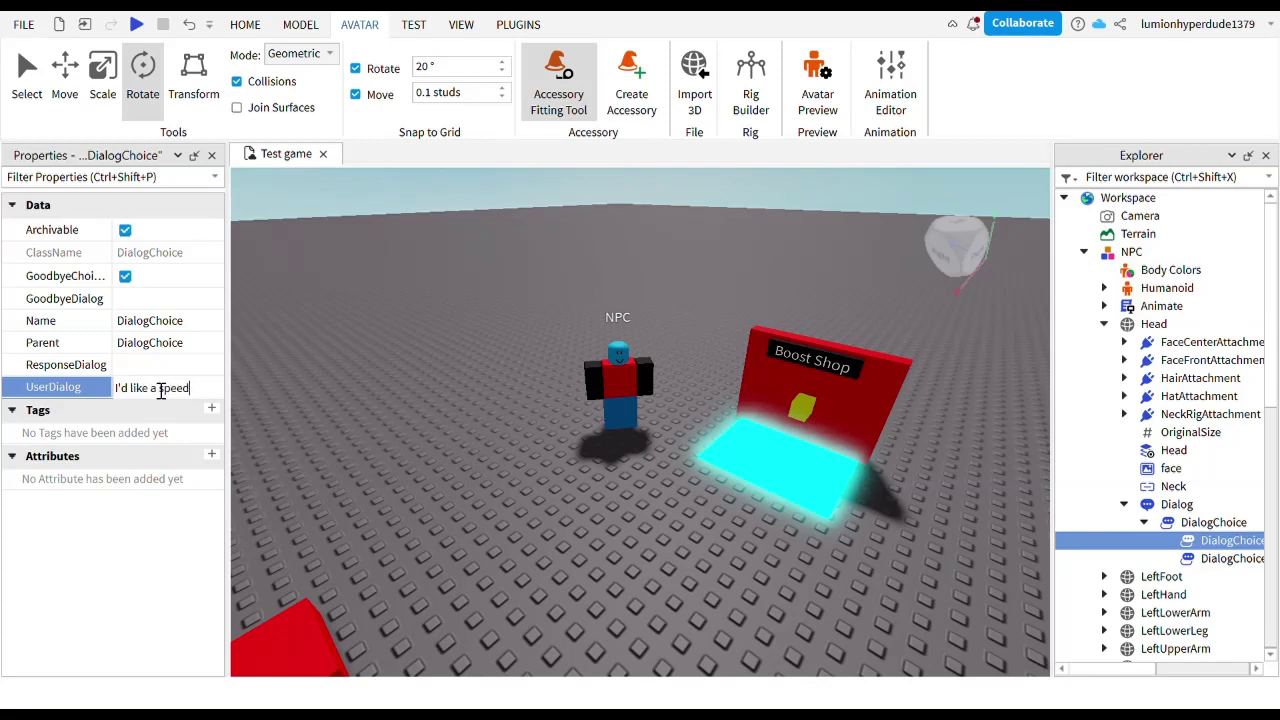
click(140, 366)
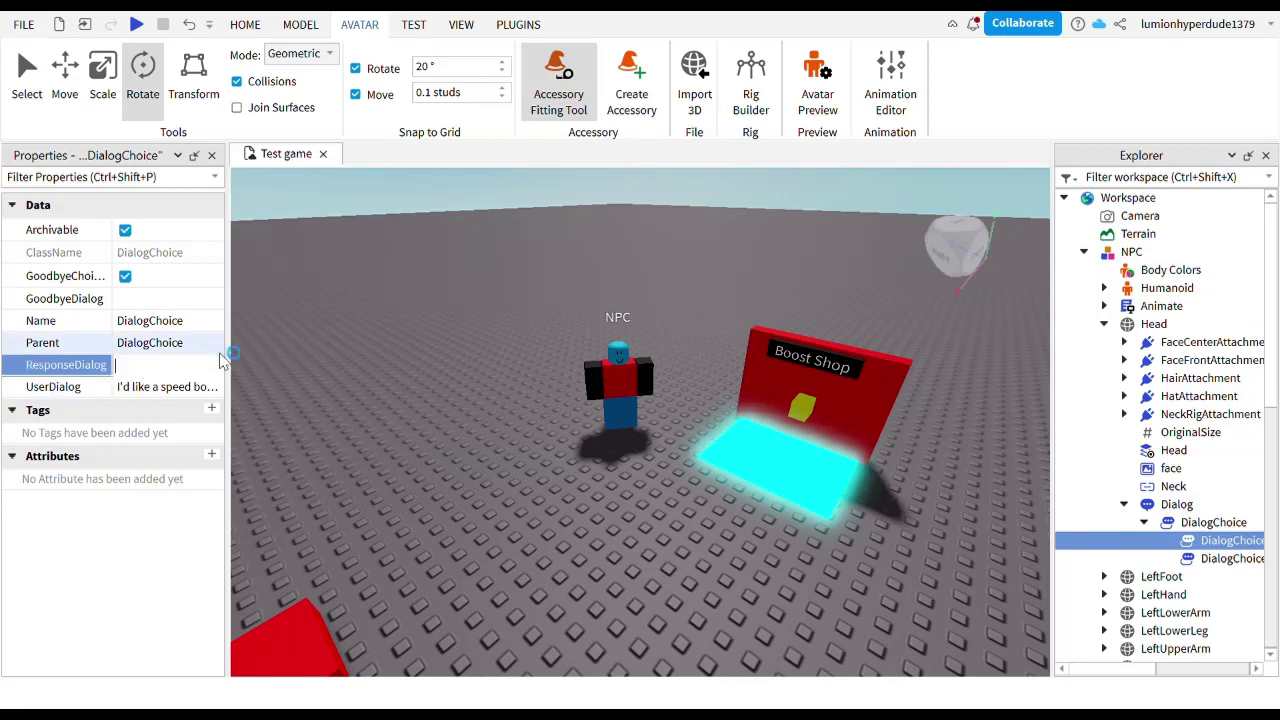
text(Ok, that')
text(ll be)
text( 100 ...)
key(Return)
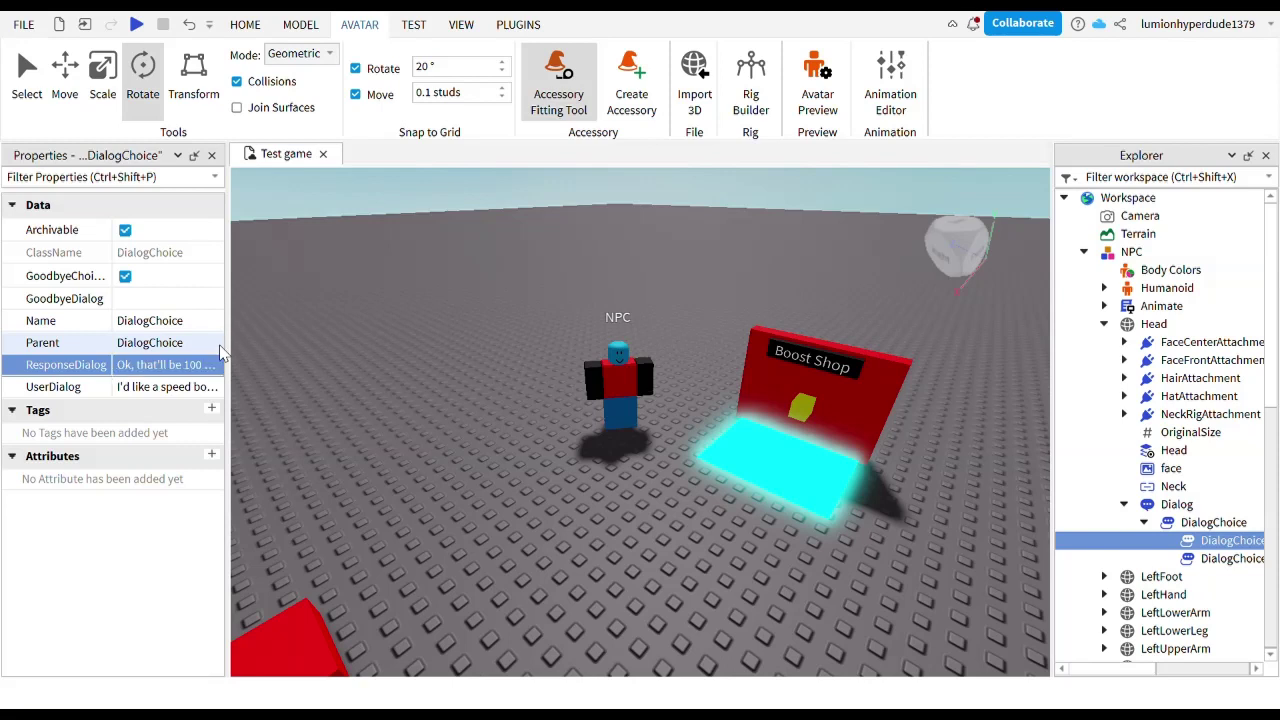
click(150, 298)
text(Nevermind)
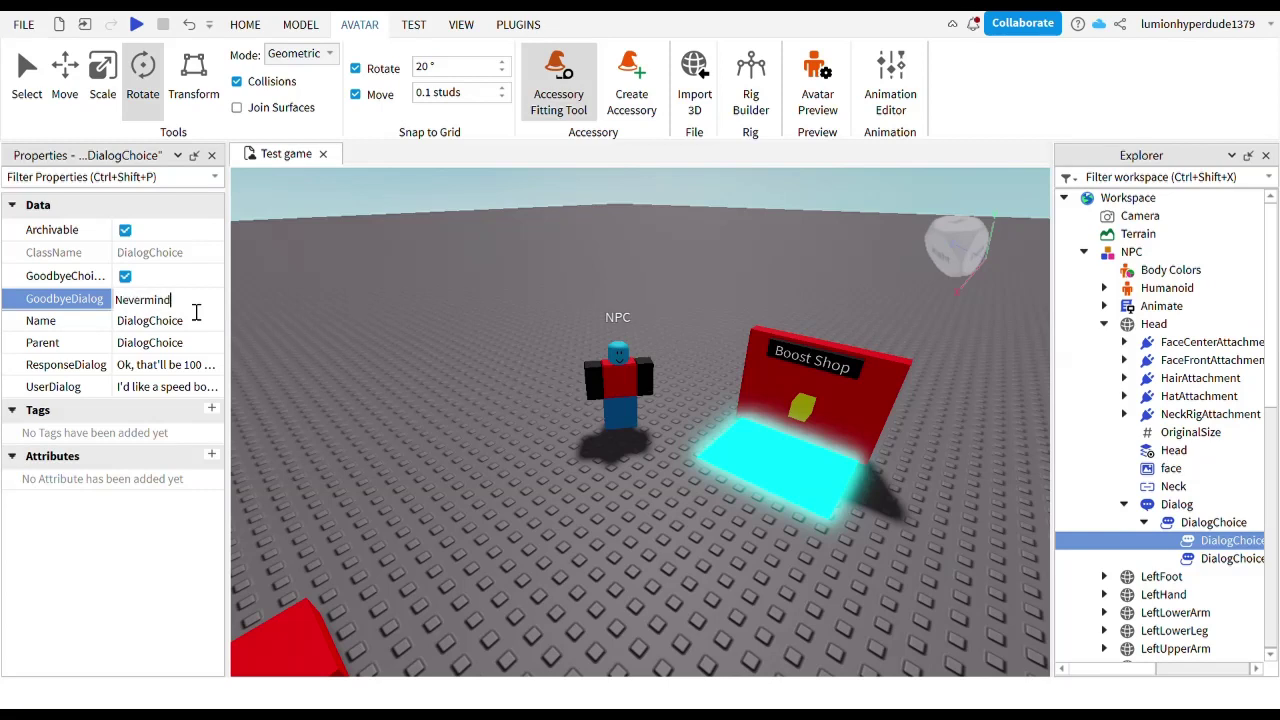
key(Return)
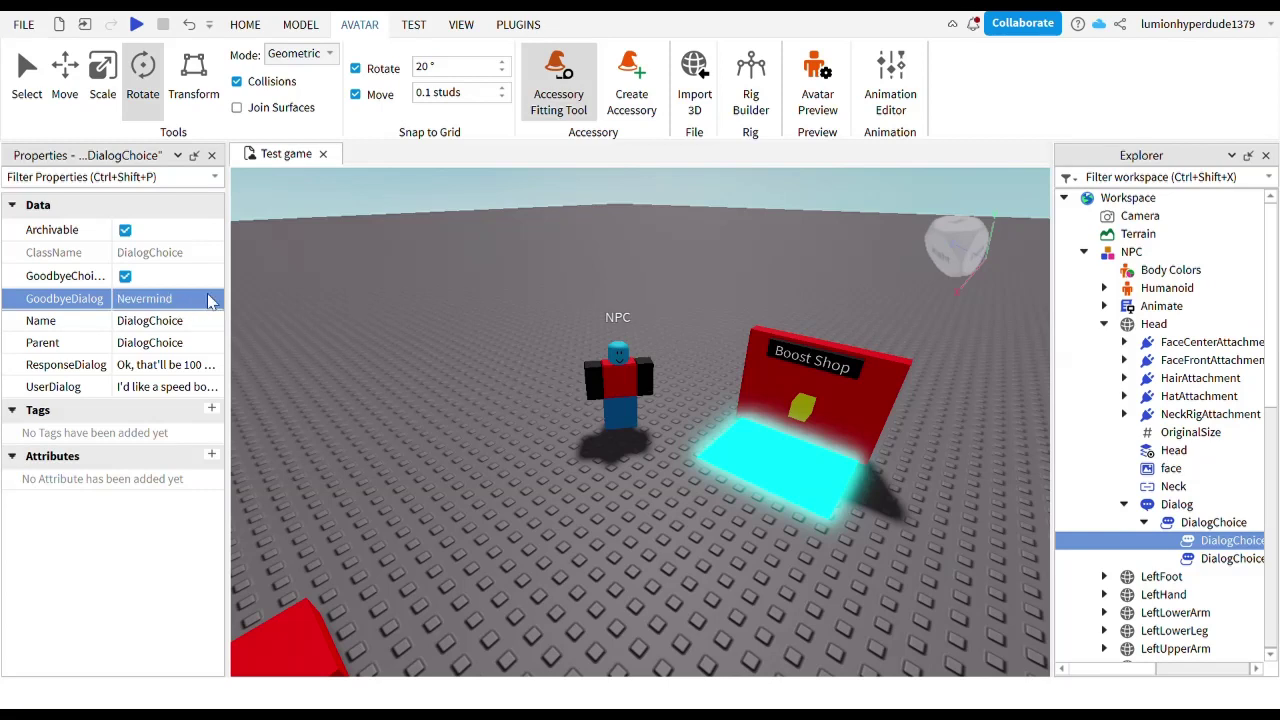
click(1230, 558)
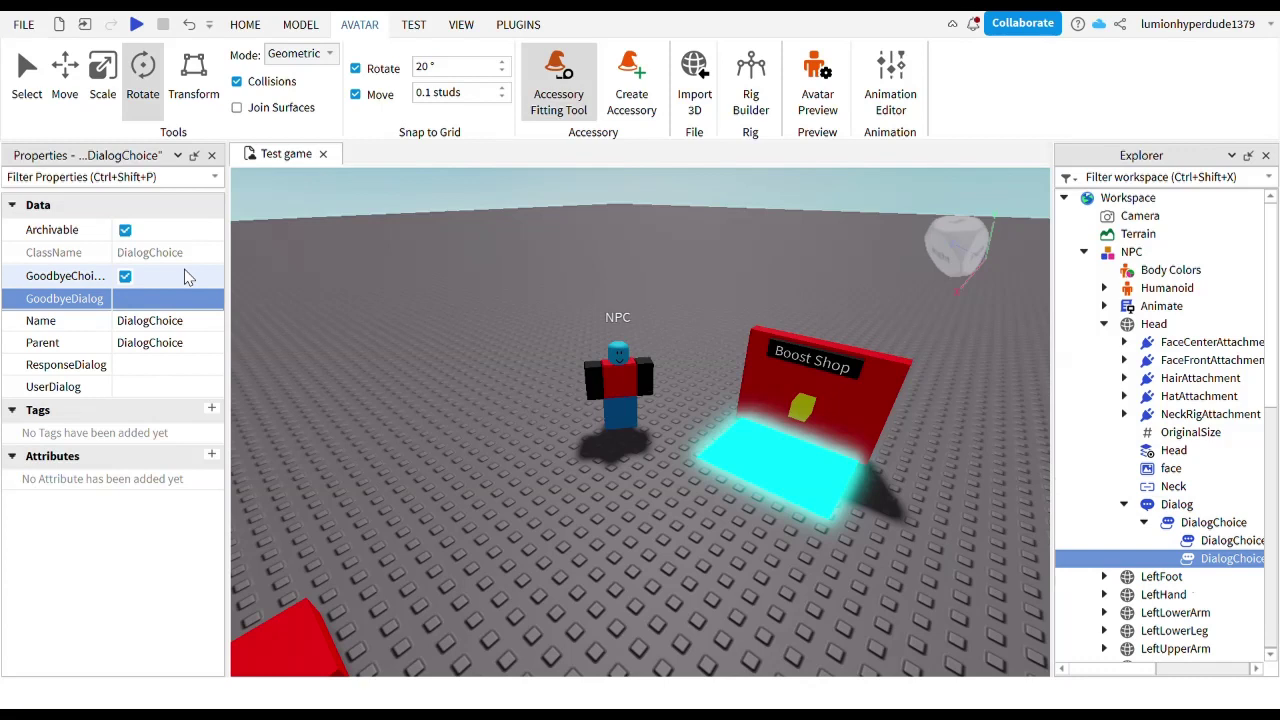
Step: Give the second choice goodbye Nevermind, 'I'd like a Jump Boost', response 'Ok, that'll be 100 gold'
click(148, 299)
text(Never)
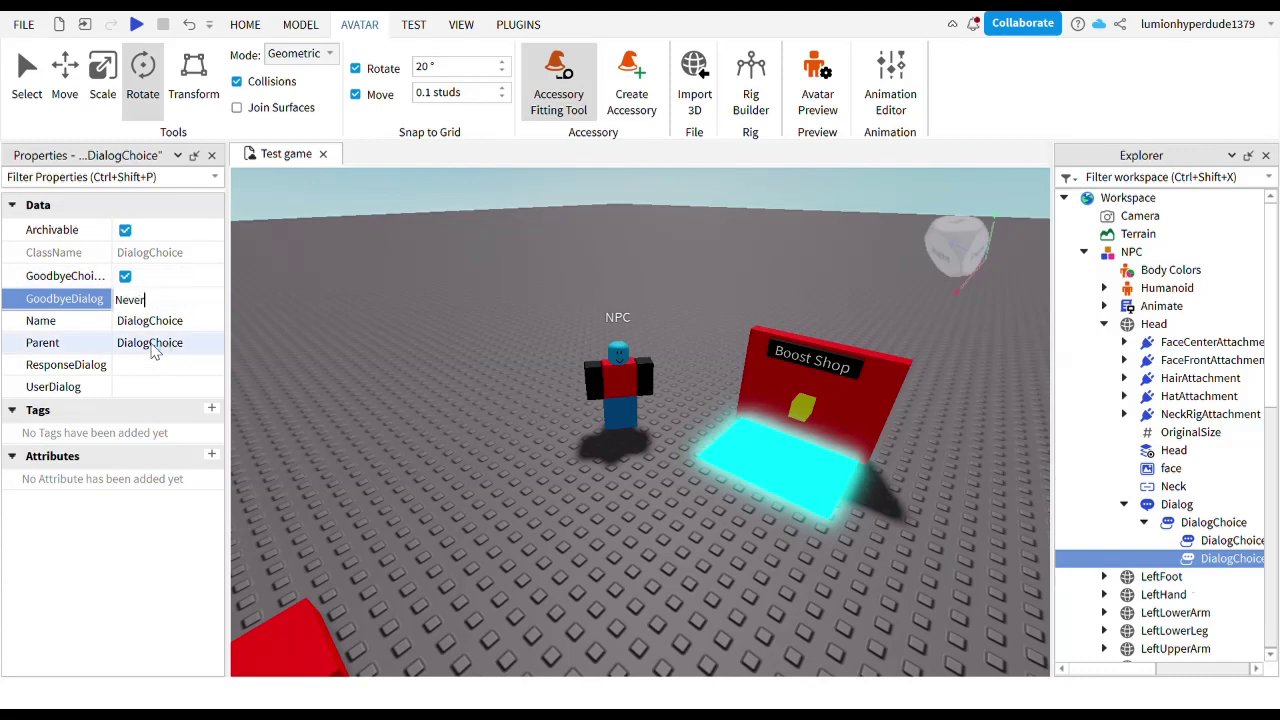
text(mind)
click(158, 388)
text(I'd like a Jump Boost)
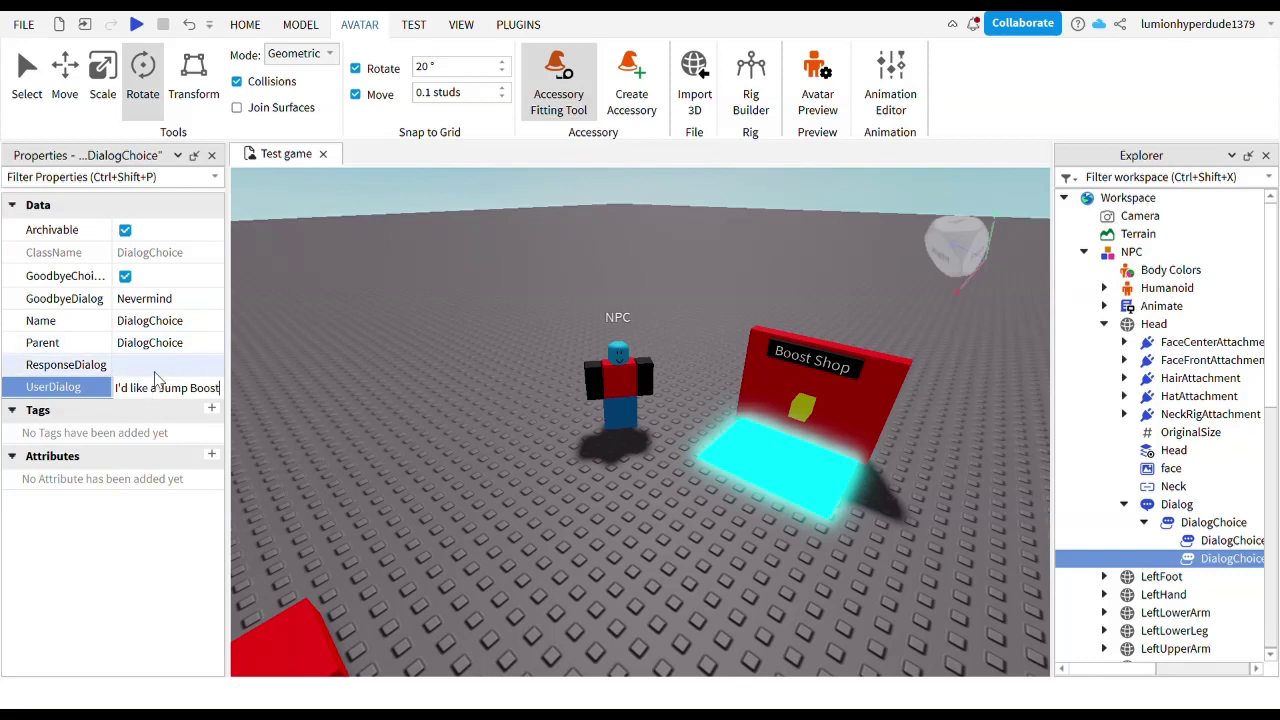
click(160, 365)
text(Ok, tha)
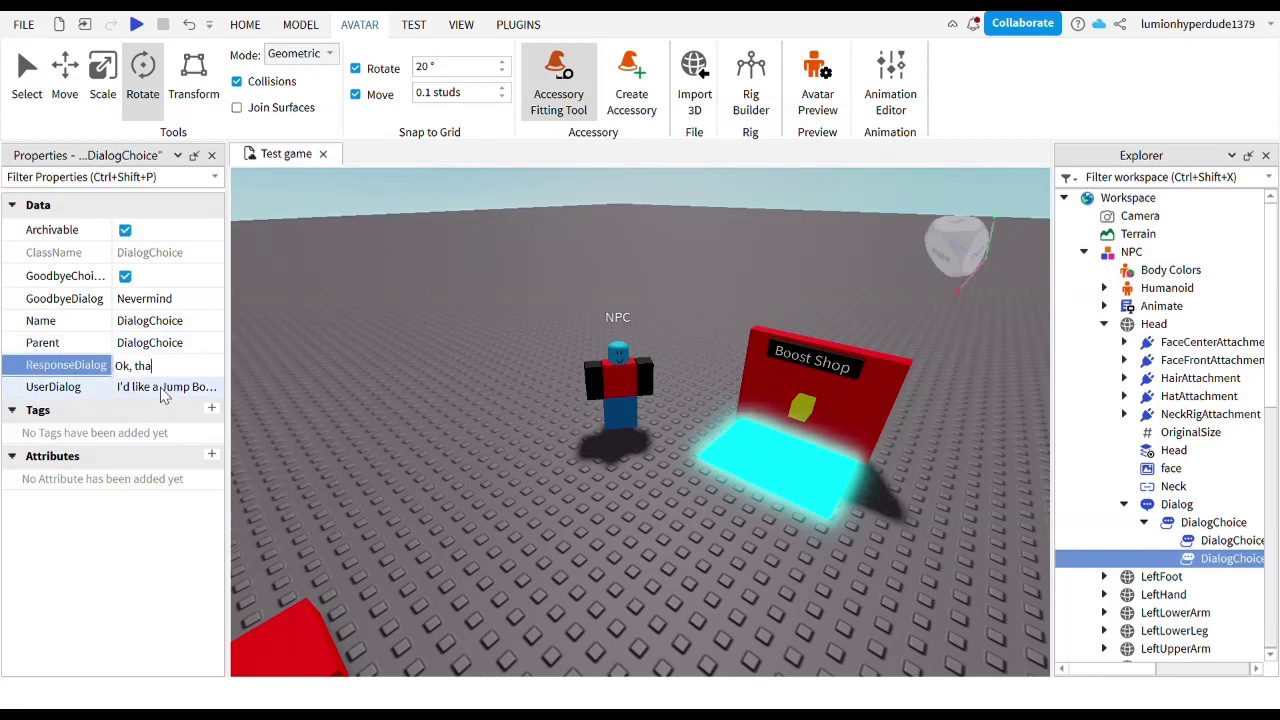
text(t')
text(ll be )
text(be )
text(0 g)
text(old.)
key(Return)
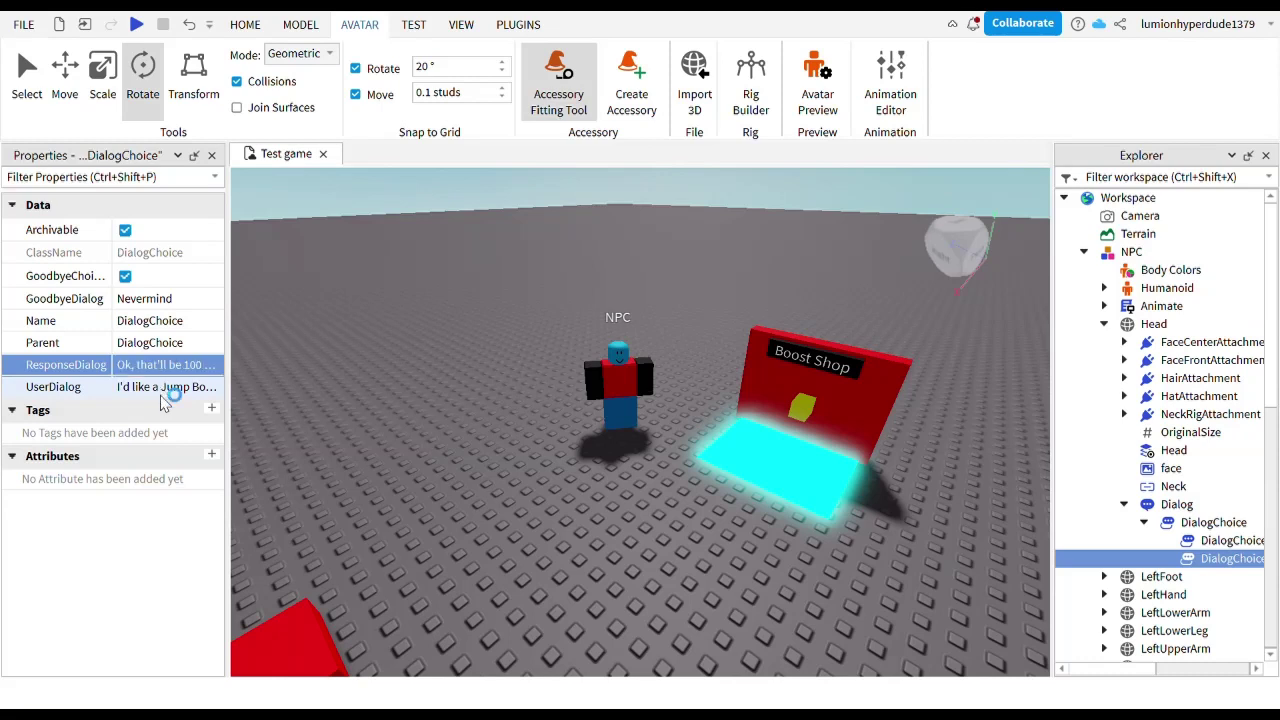
Step: Fold up the nested choices, then reopen the NPC and select its Dialog
click(1144, 522)
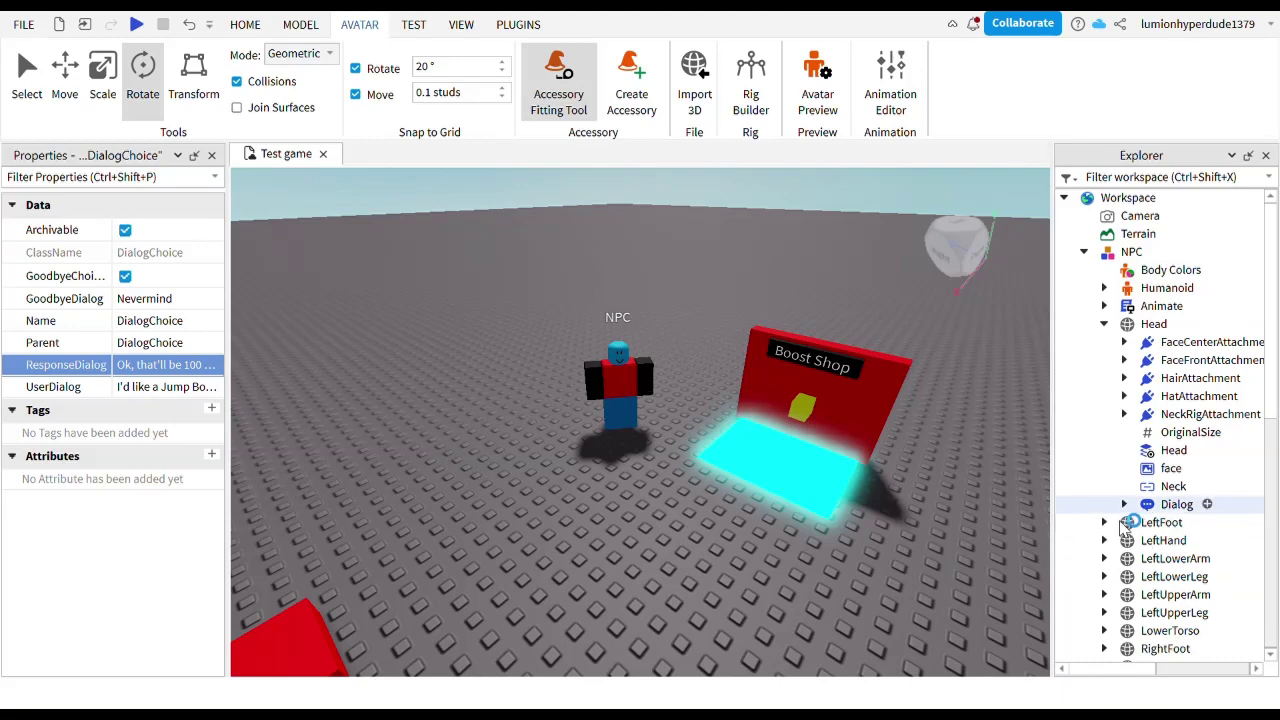
click(1084, 252)
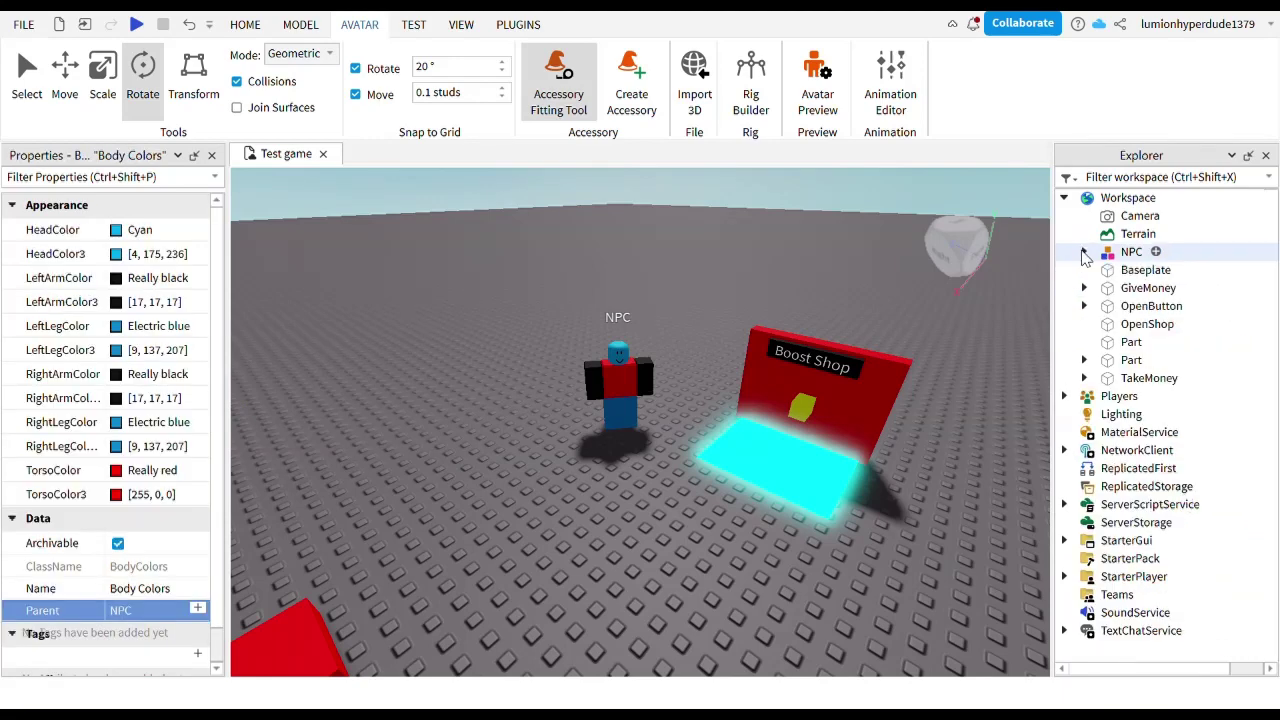
click(1064, 198)
click(1064, 198)
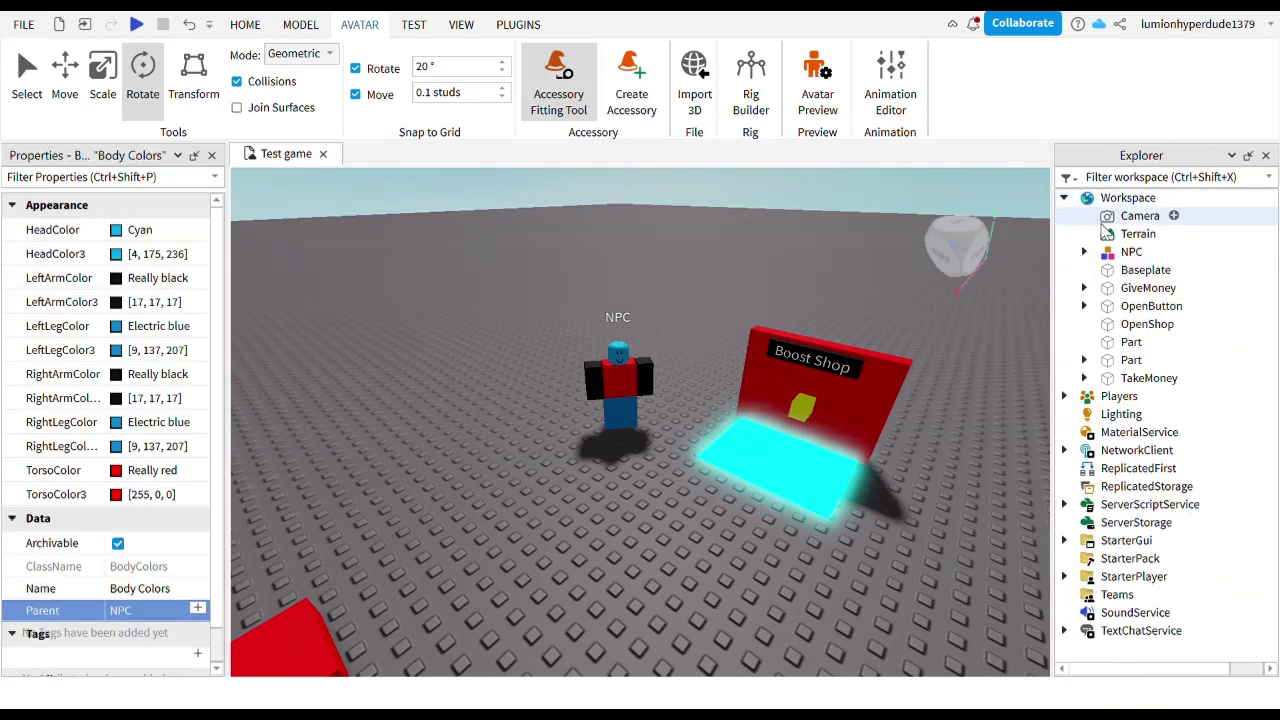
click(1128, 252)
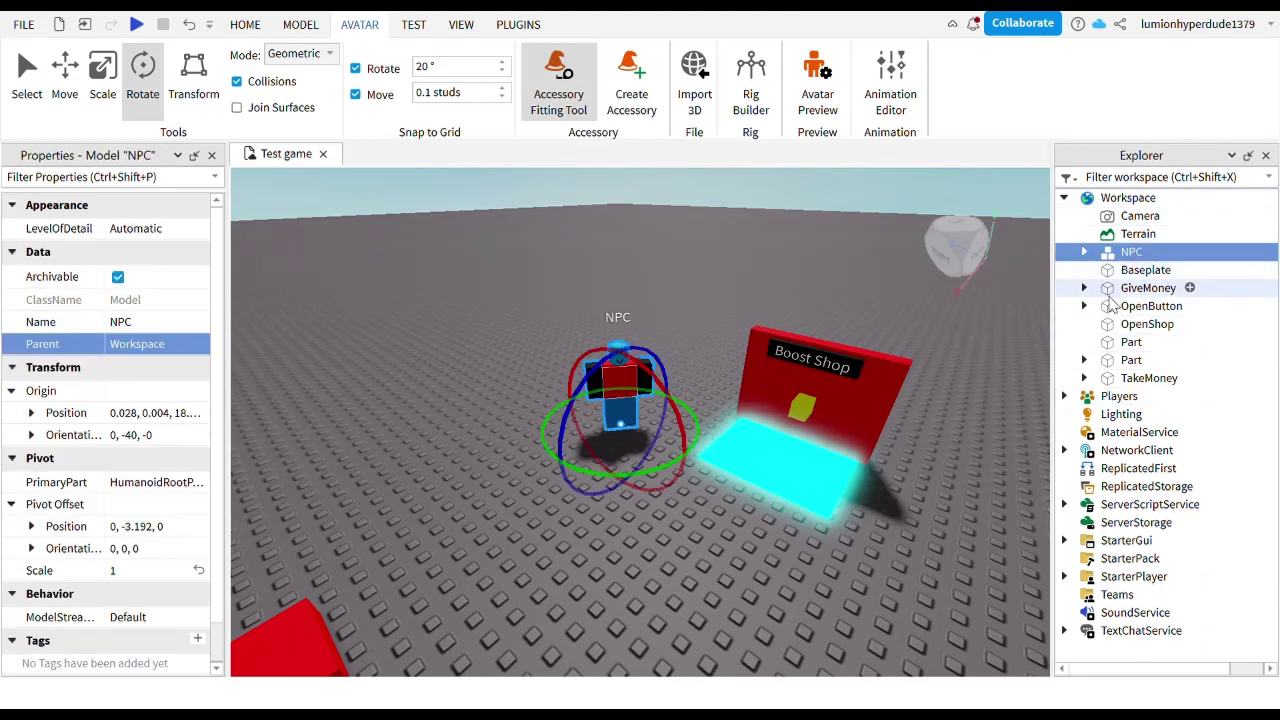
click(1084, 252)
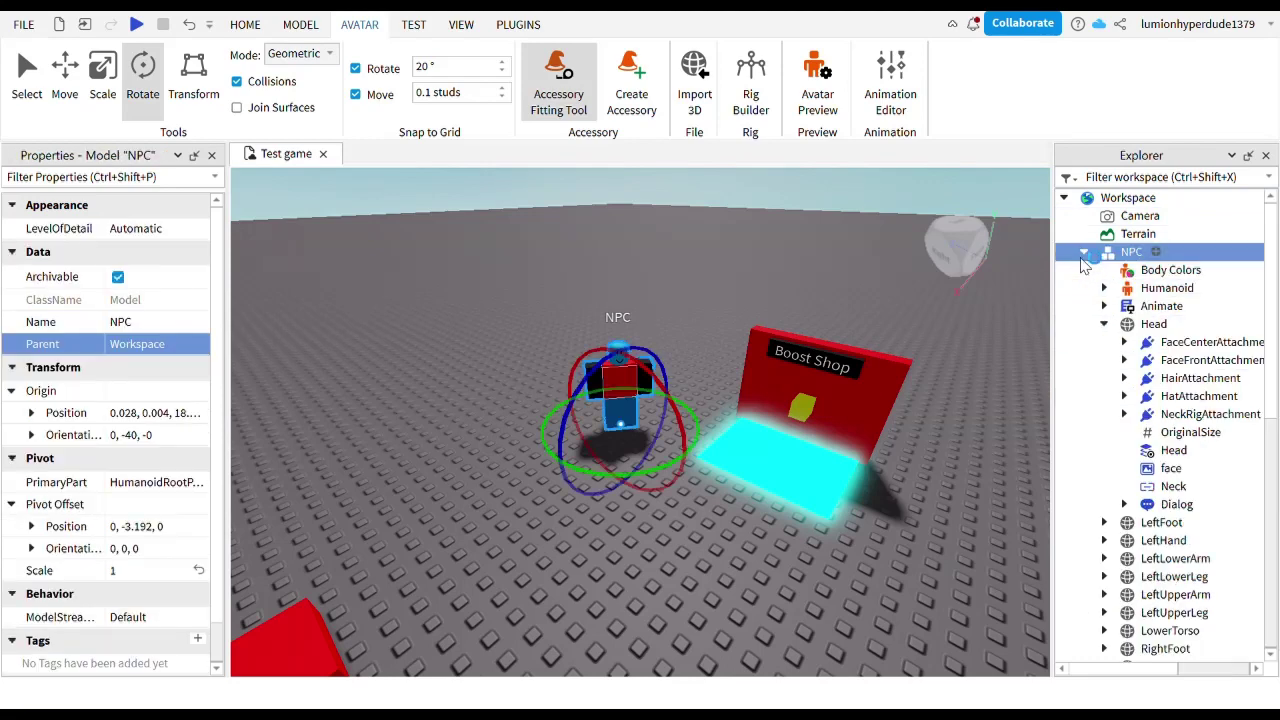
click(1176, 504)
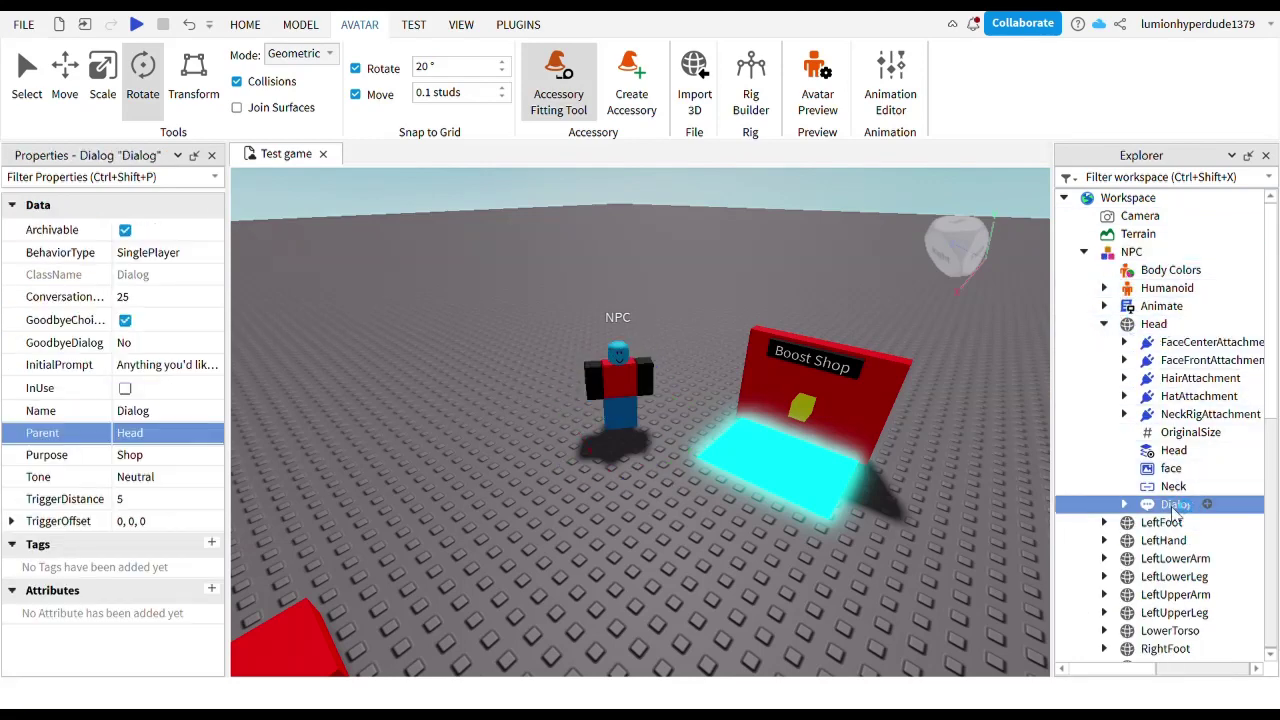
Step: Review the Dialog's Tone, Purpose, BehaviorType and goodbye option
click(160, 482)
click(172, 457)
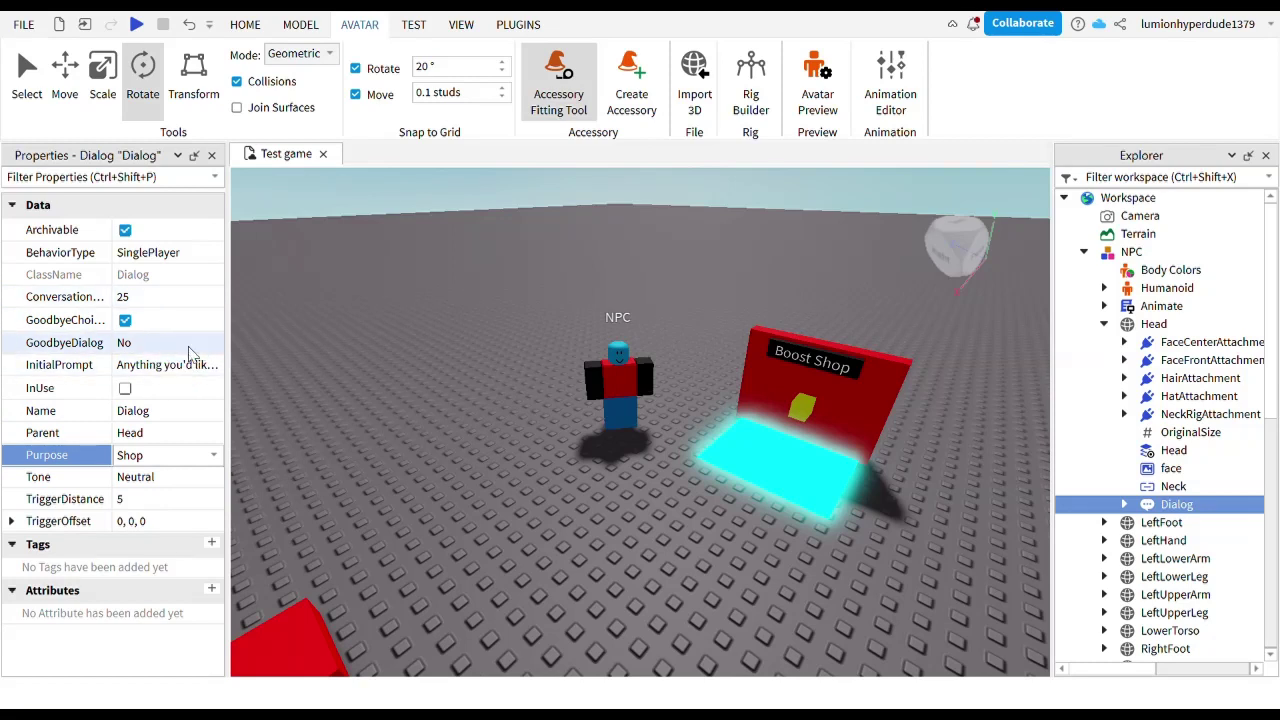
click(190, 255)
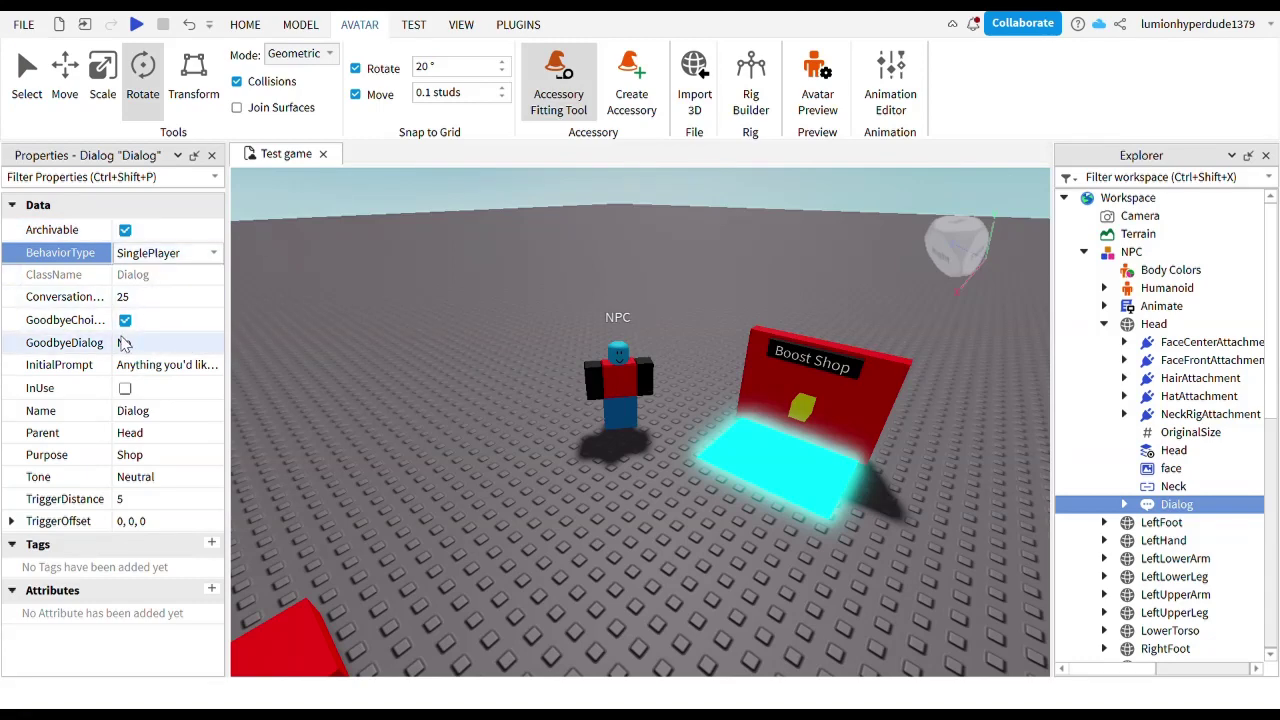
click(130, 321)
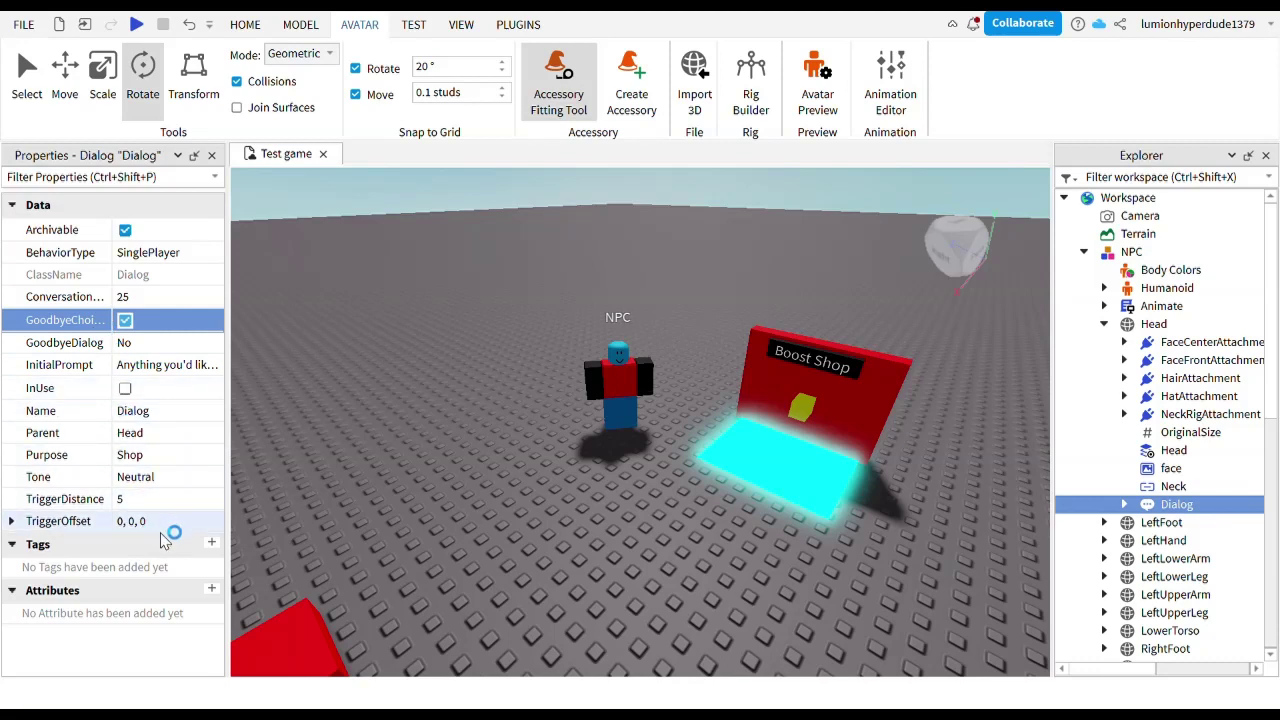
Step: Inspect the top-level DialogChoice, then collapse Dialog, Head and NPC
click(1124, 504)
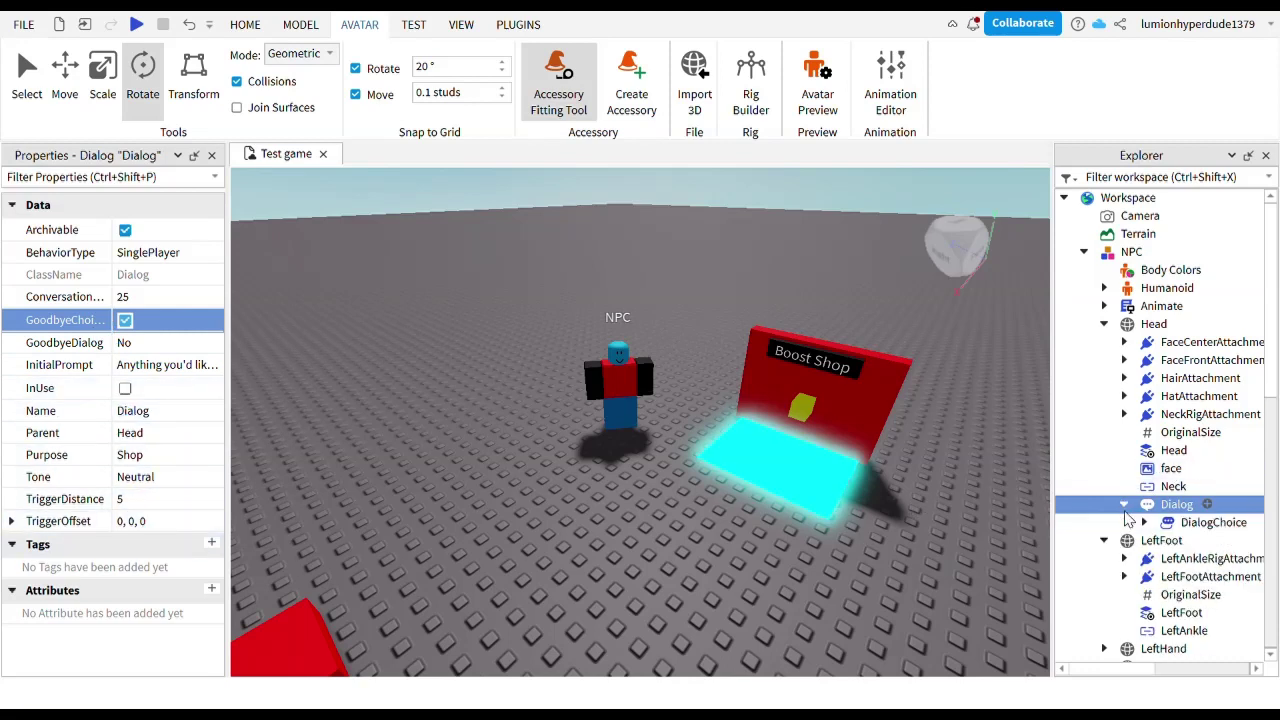
click(1160, 526)
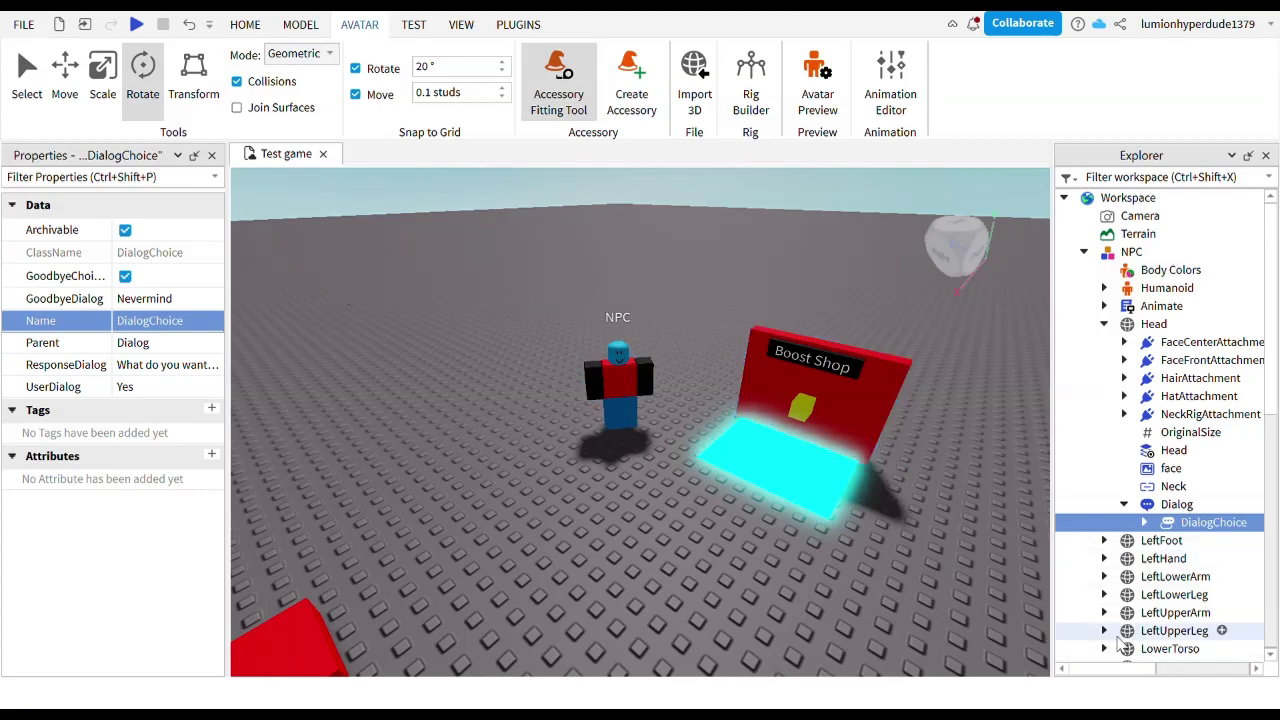
click(1124, 504)
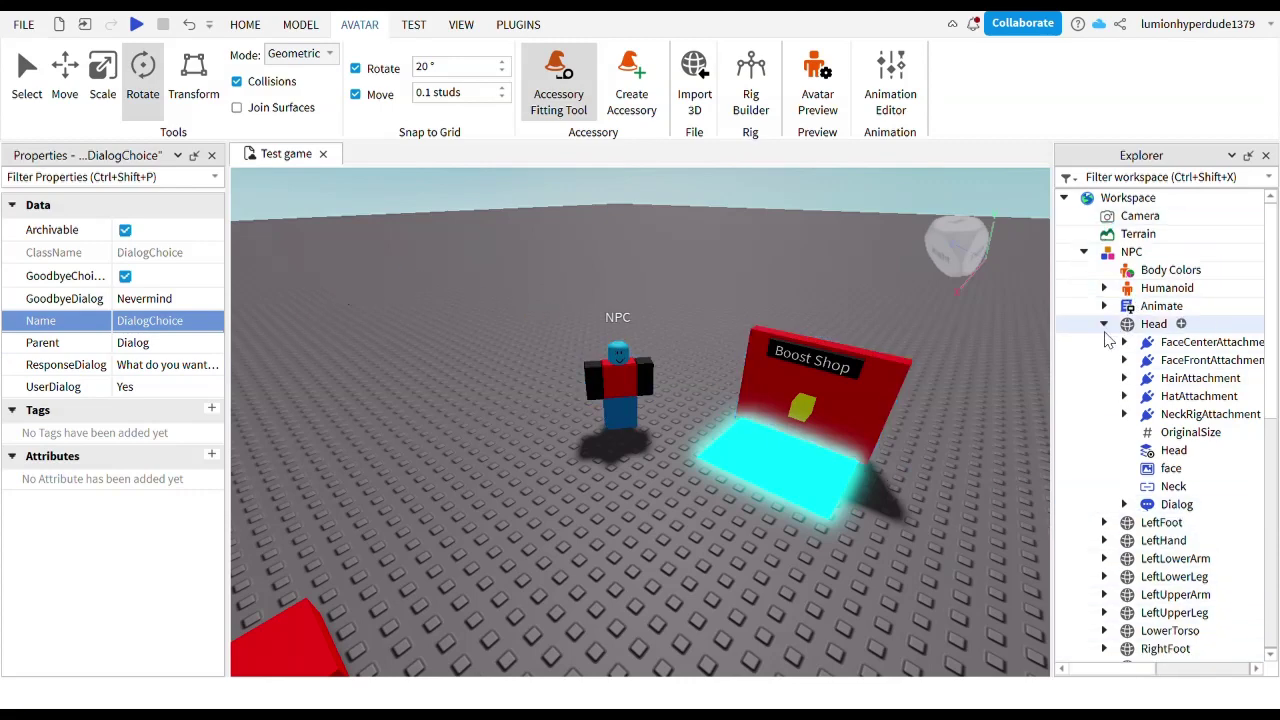
click(1104, 324)
click(1084, 254)
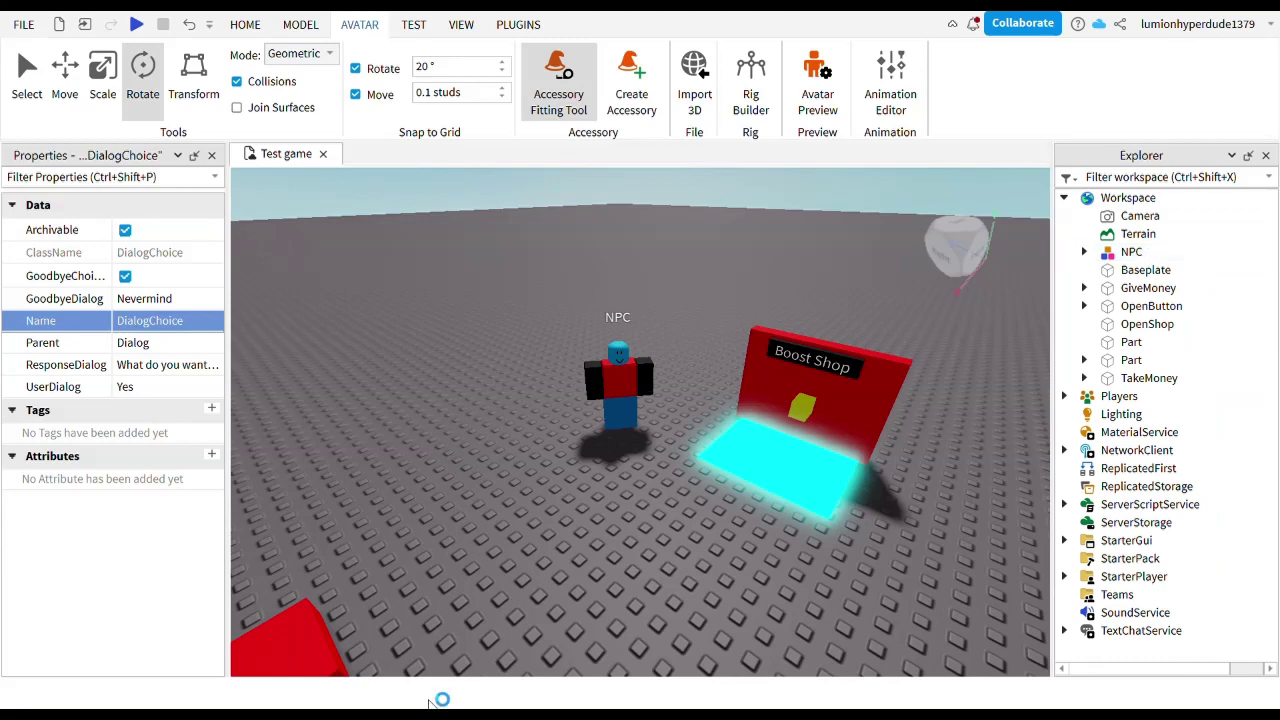
Step: Walk up to the NPC, answer Yes and ask for a speed boost
mouse_move(518, 452)
right_down()
mouse_move(569, 463)
mouse_move(1000, 150)
right_up()
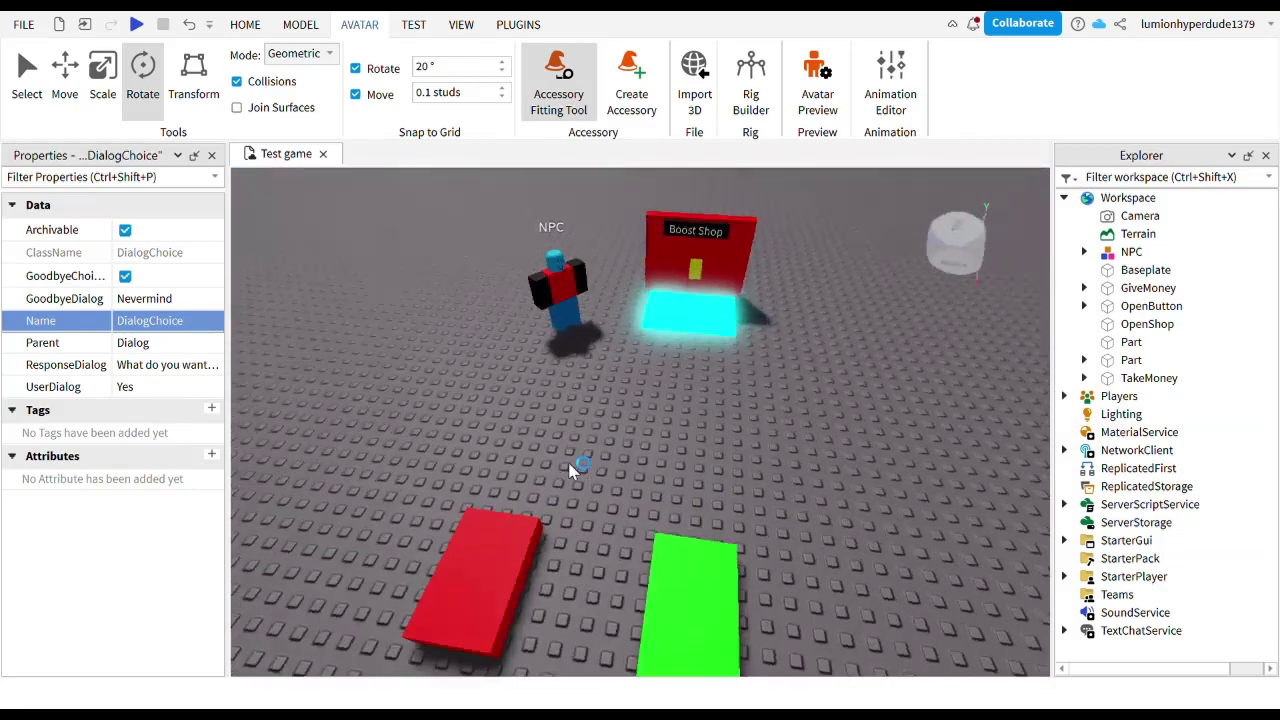
key(w)
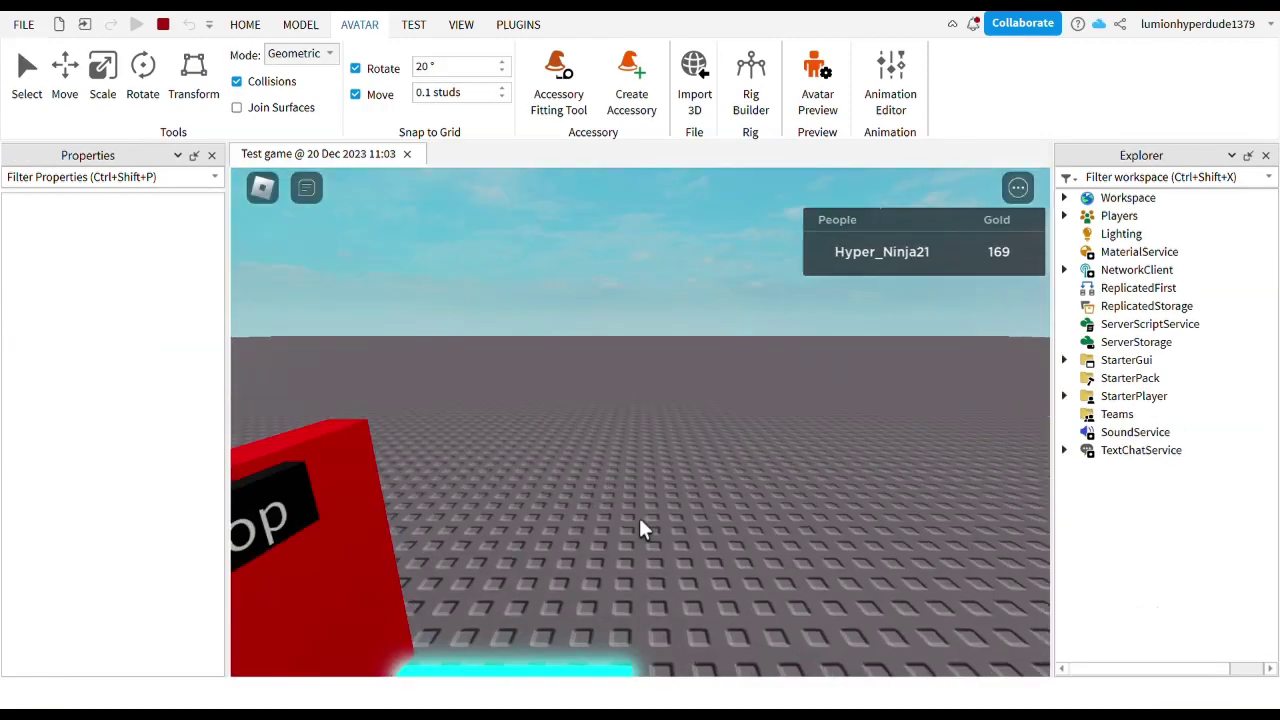
key(w)
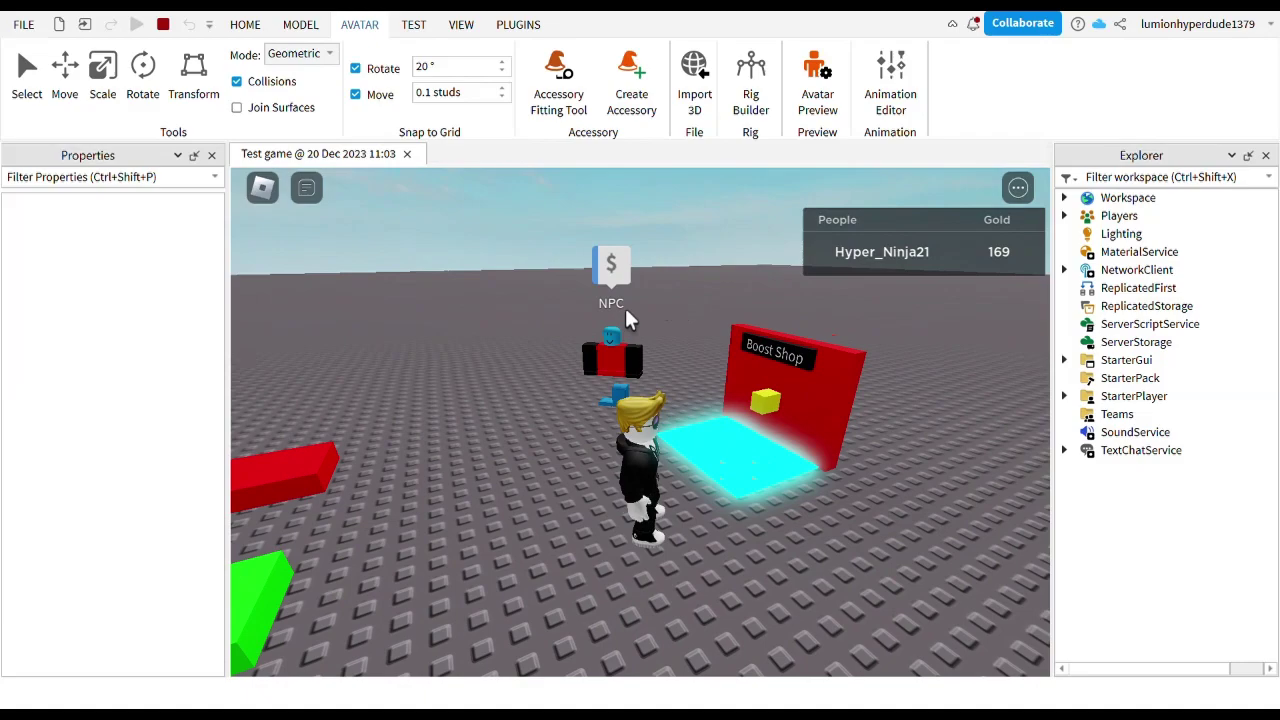
click(660, 362)
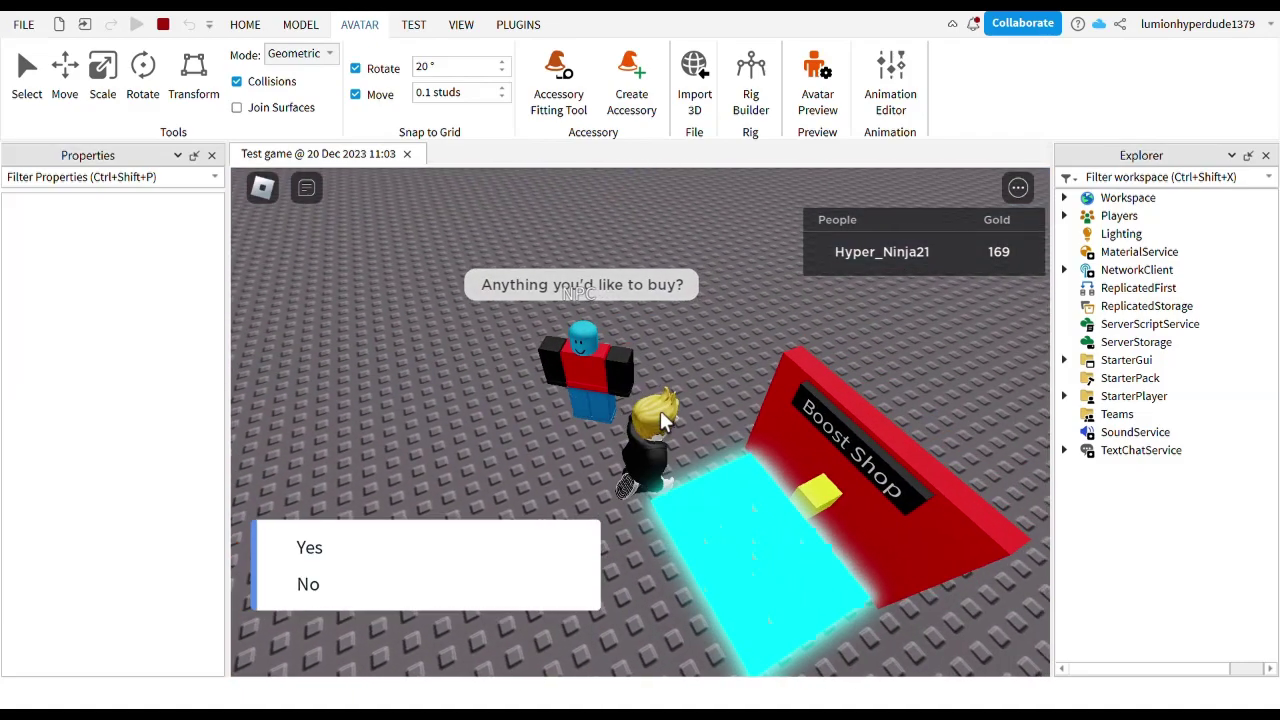
click(463, 543)
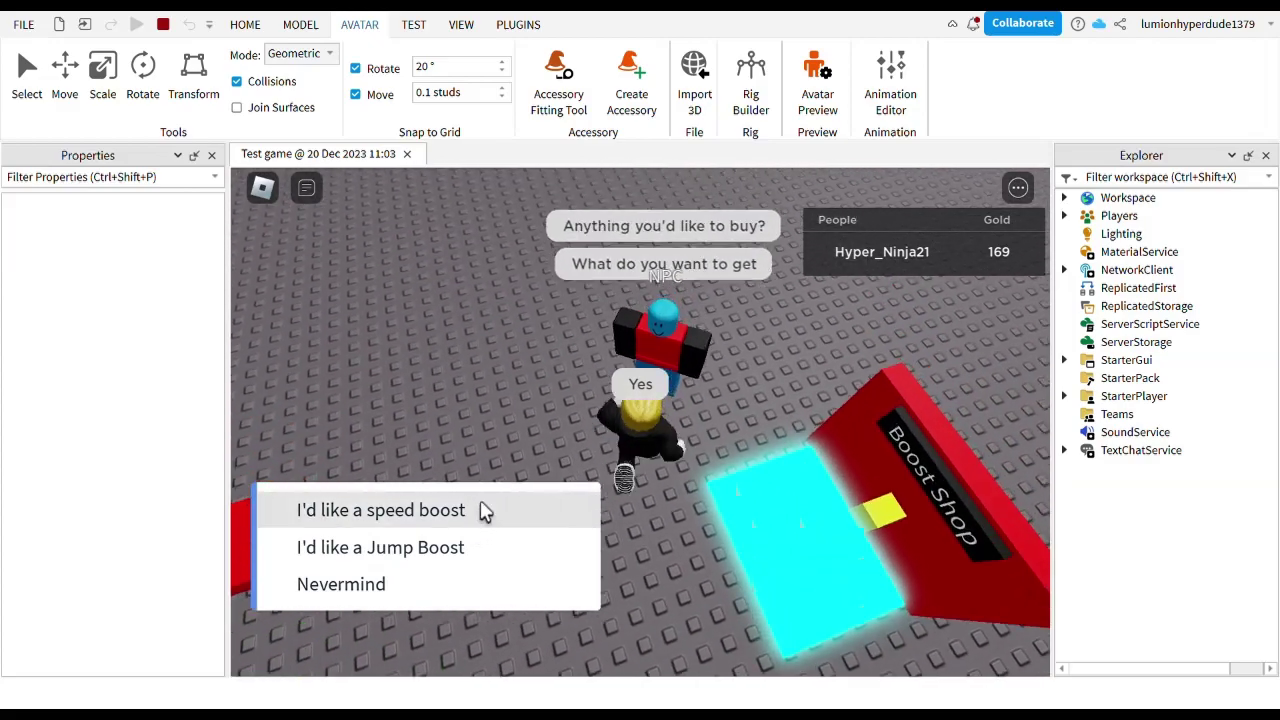
click(486, 511)
Step: Buy a Speed Boost on the Boost Shop pad, dropping gold from 169 to 69
click(740, 440)
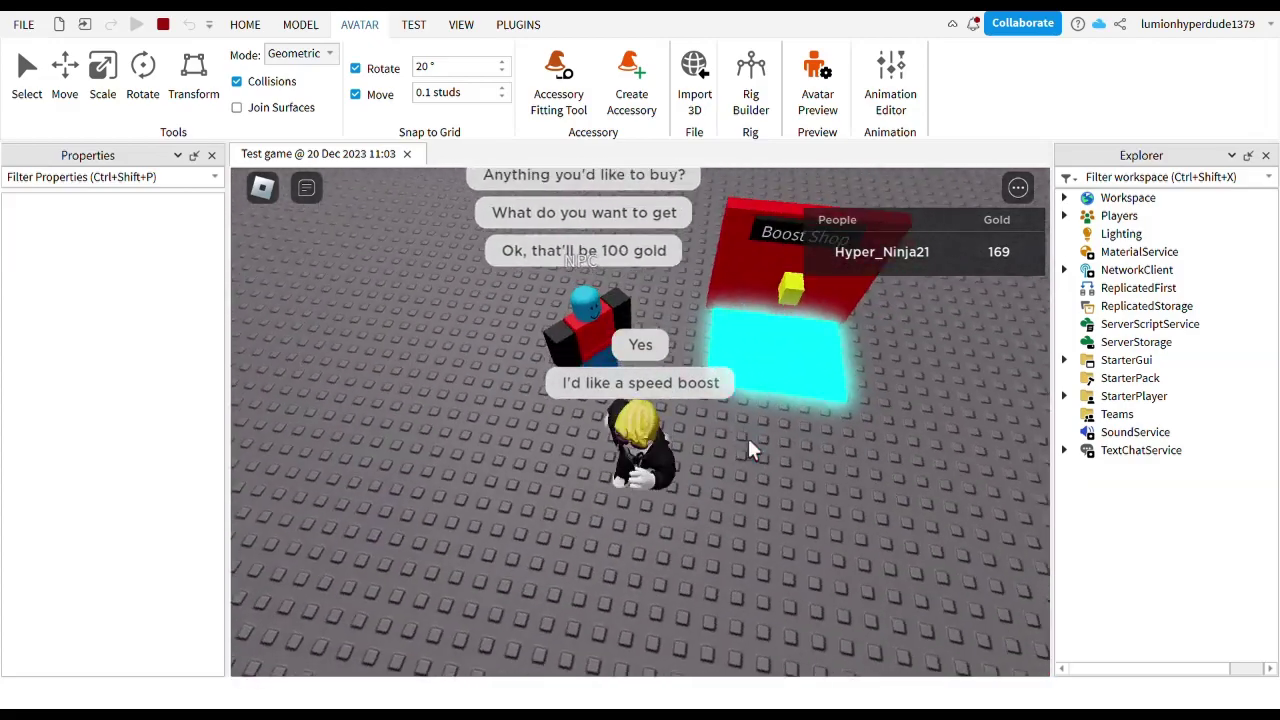
click(560, 422)
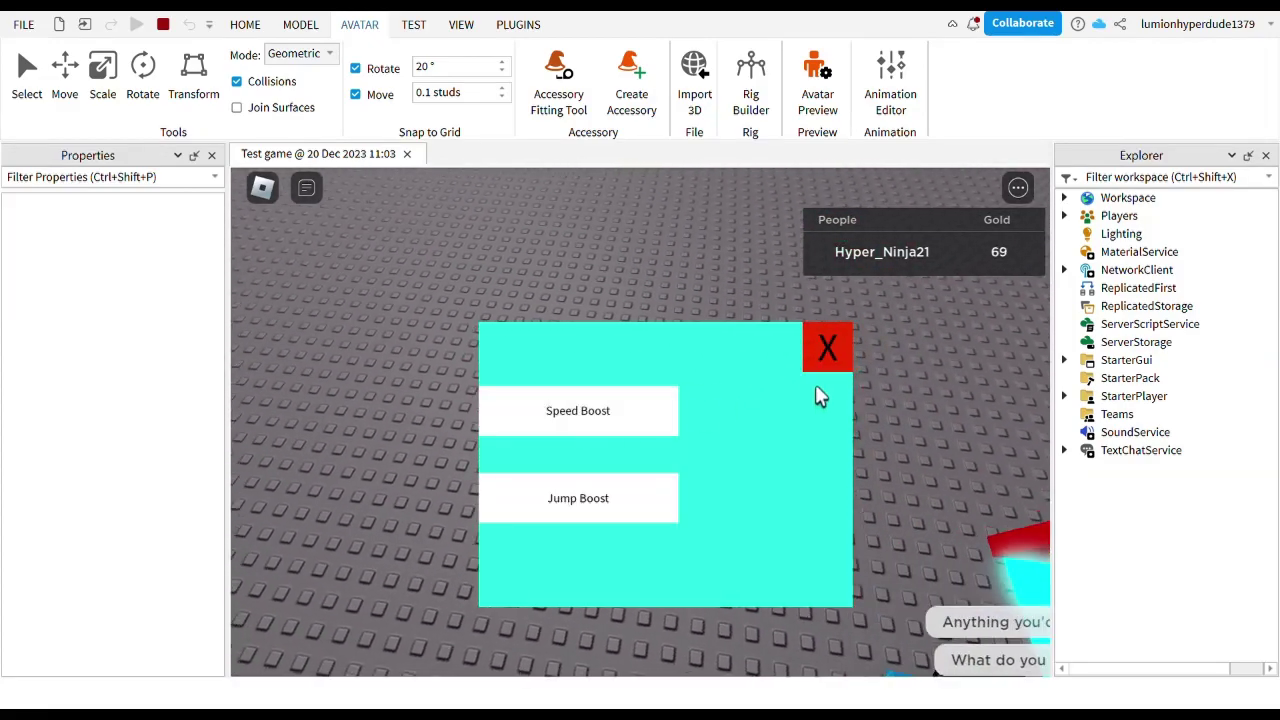
click(838, 347)
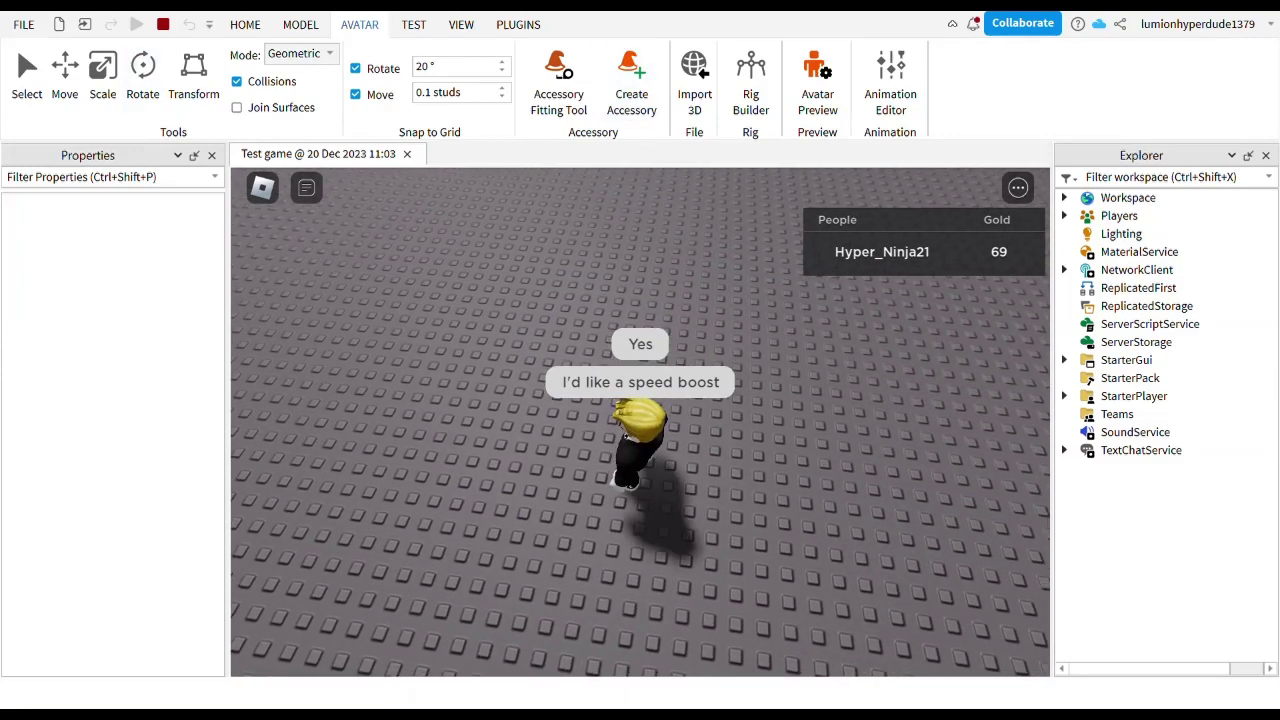